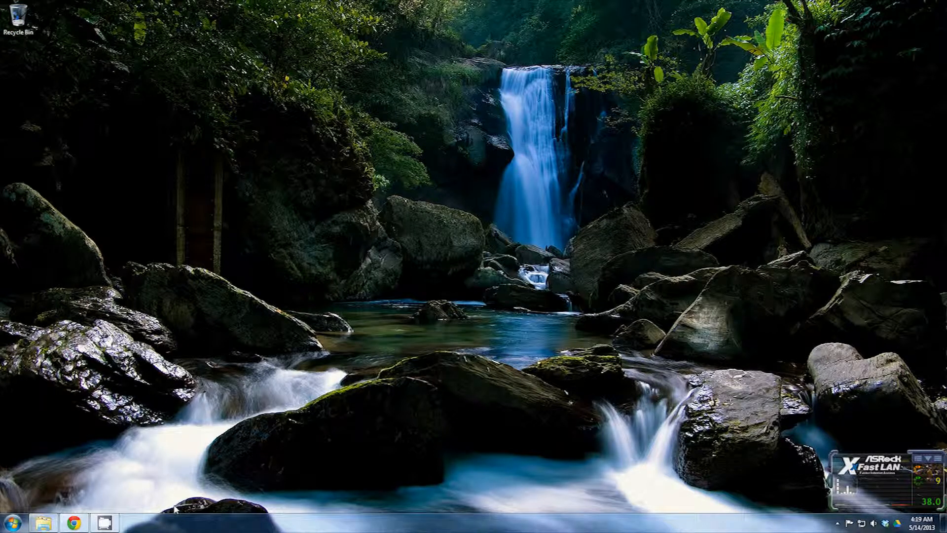
Bring Chrome with the Linksys Basic Setup page forward and open a new blank tab
left_click(12, 522)
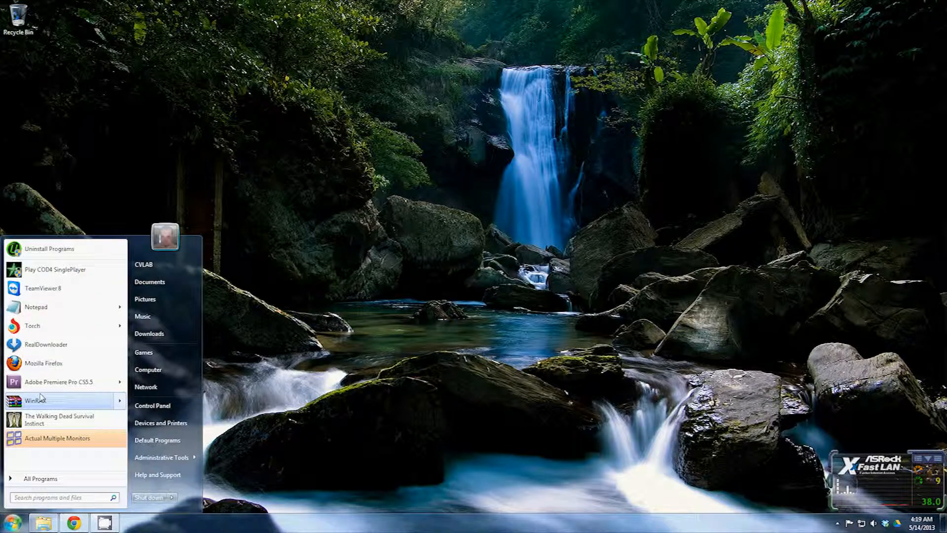
left_click(43, 367)
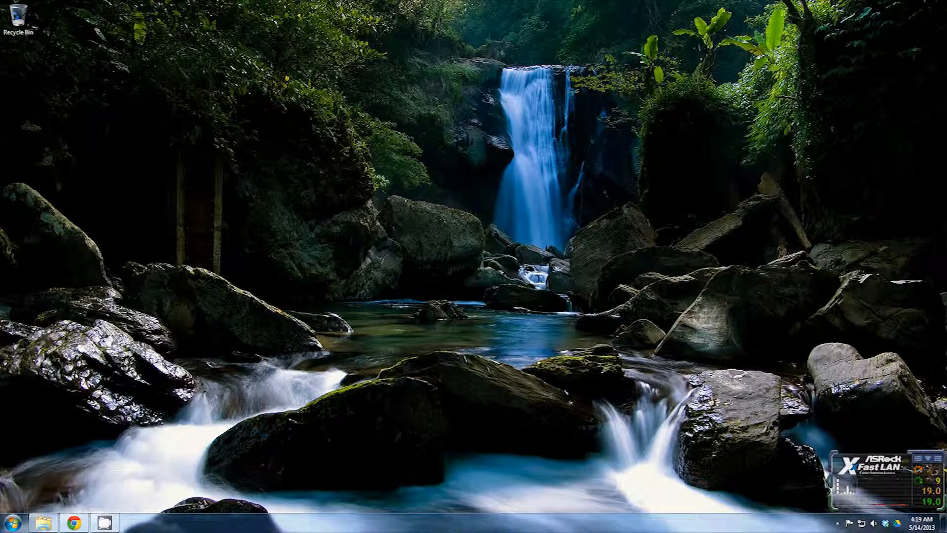
left_click(69, 523)
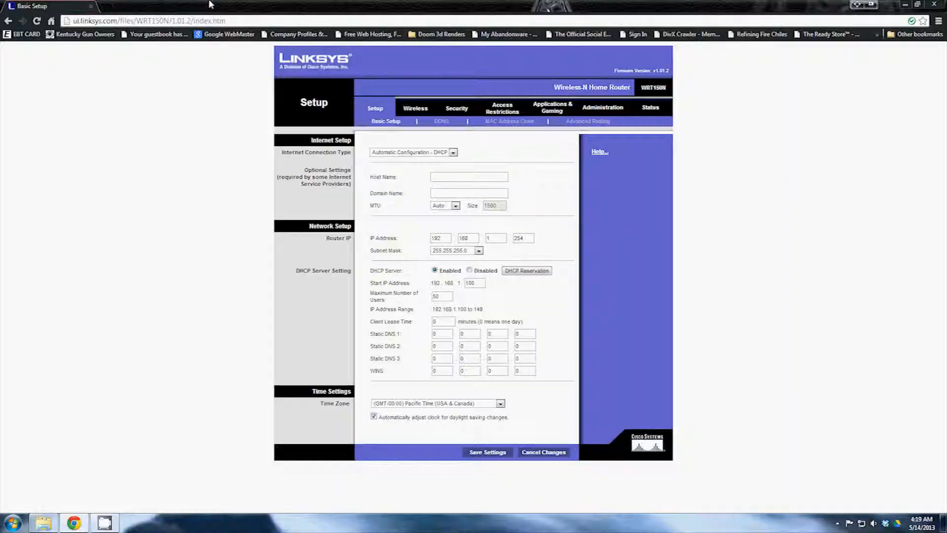
left_click(108, 13)
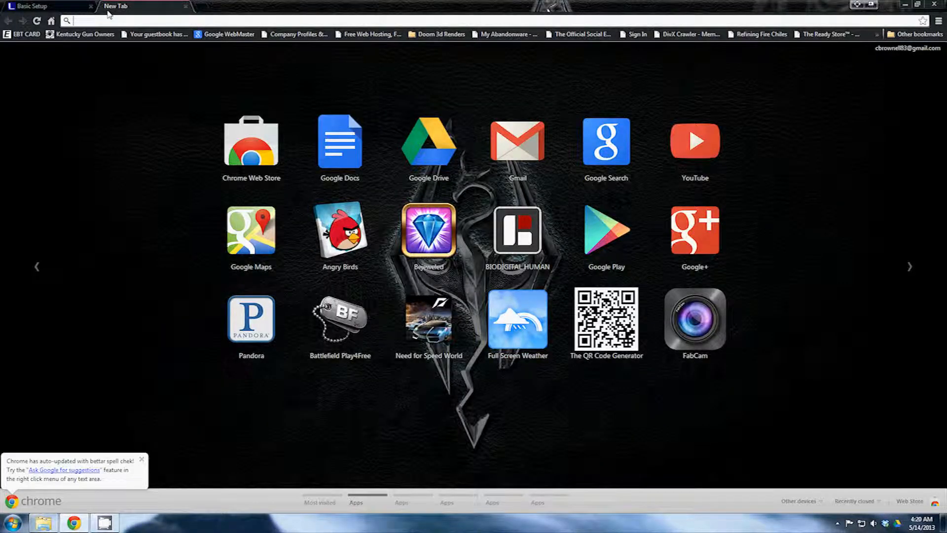
Google 'Linksys e1000 default username and password' and open the About.com E1000 Default Password article
type("www.google.com")
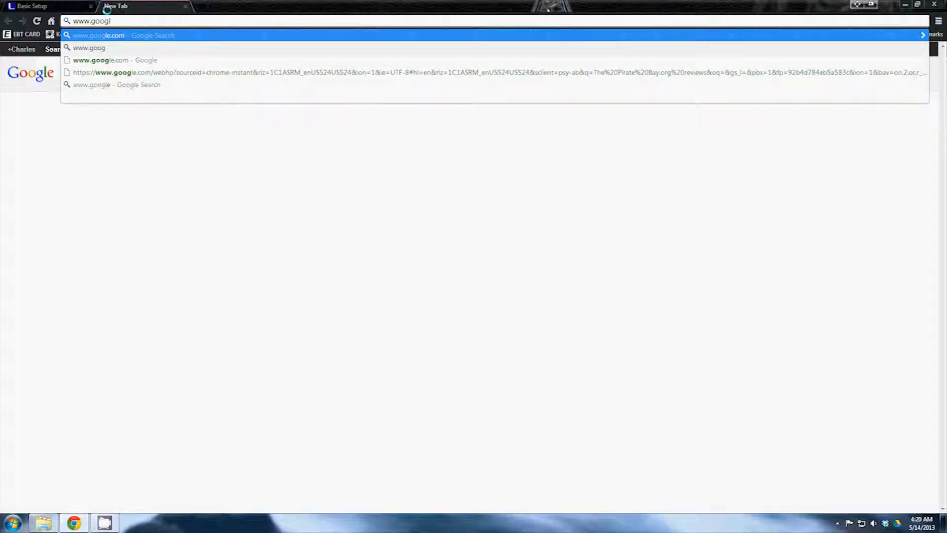
key("Return")
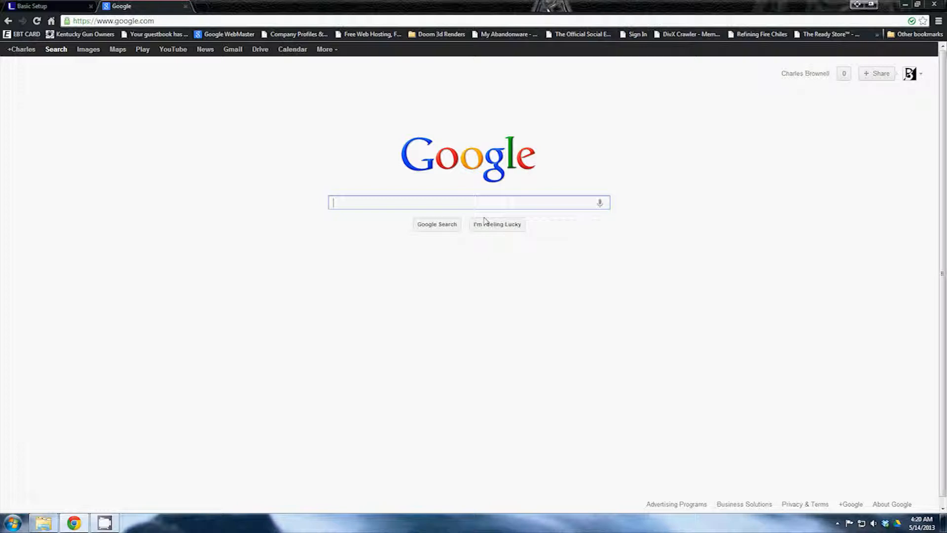
type("Linksys")
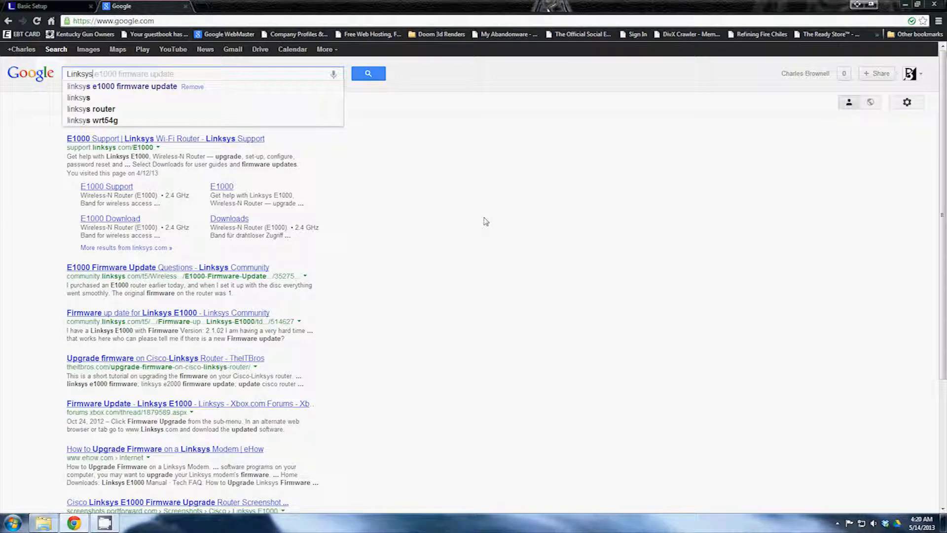
type(" e1000 d")
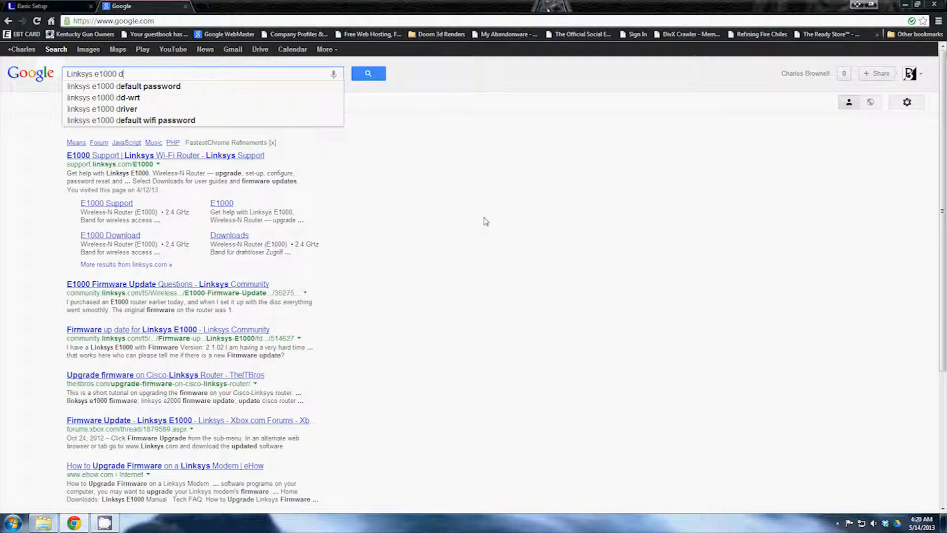
type("efault usern")
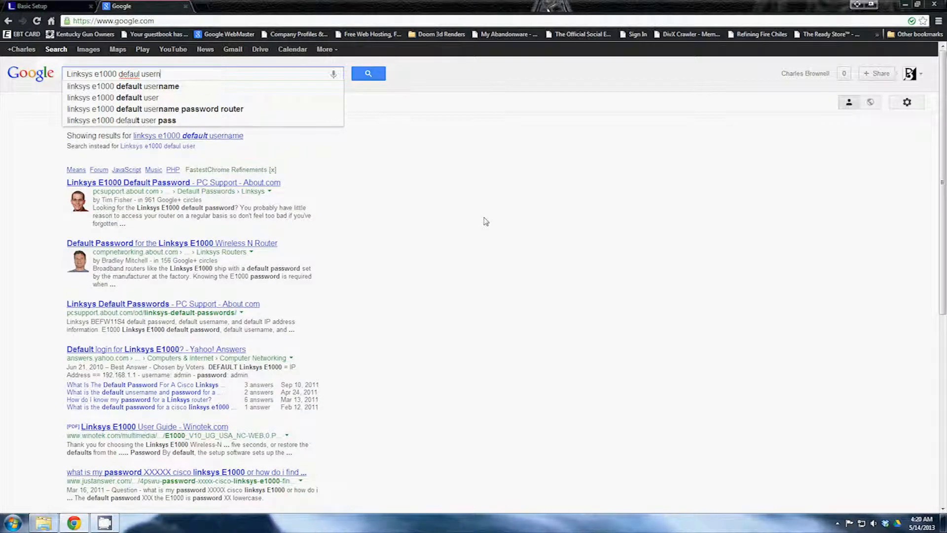
type("ame and pw")
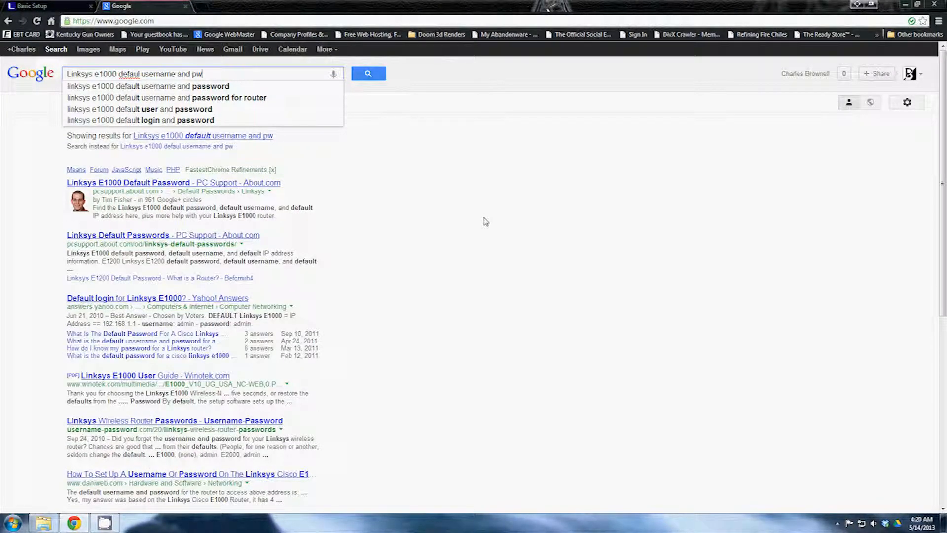
key("BackSpace")
type("assword")
key("Return")
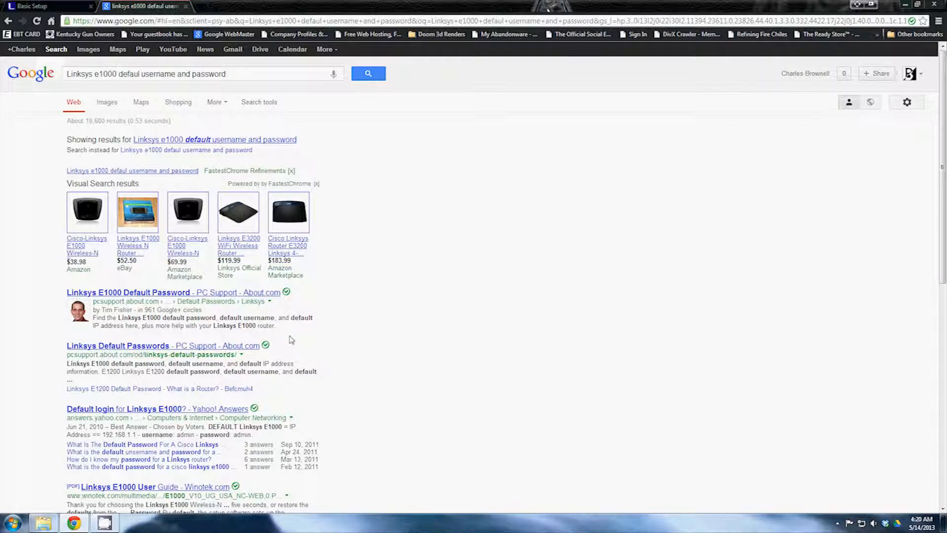
left_click(195, 295)
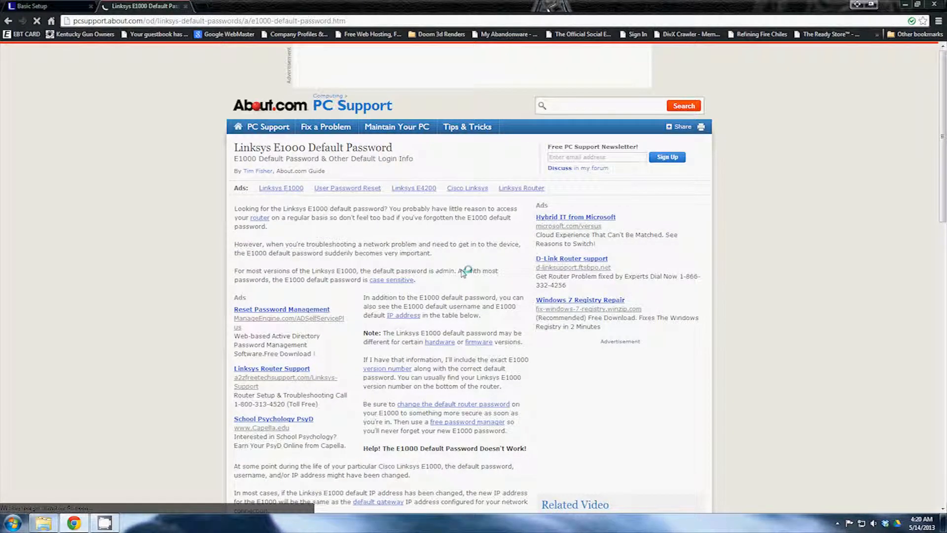
Find the Default Login Data table, highlight the default IP 192.168.1.1, and select the address bar
scroll(459, 270, "down", 4)
scroll(458, 270, "down", 1)
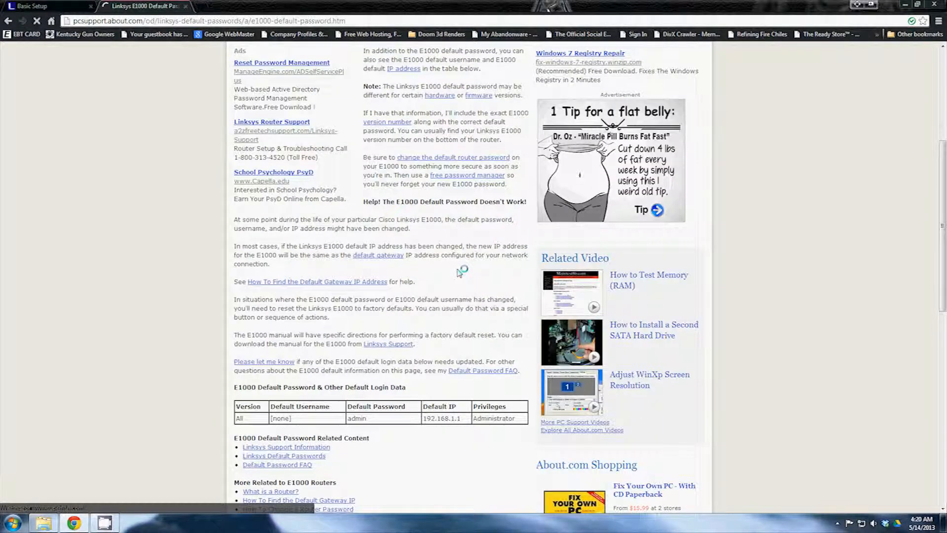
scroll(460, 314, "down", 1)
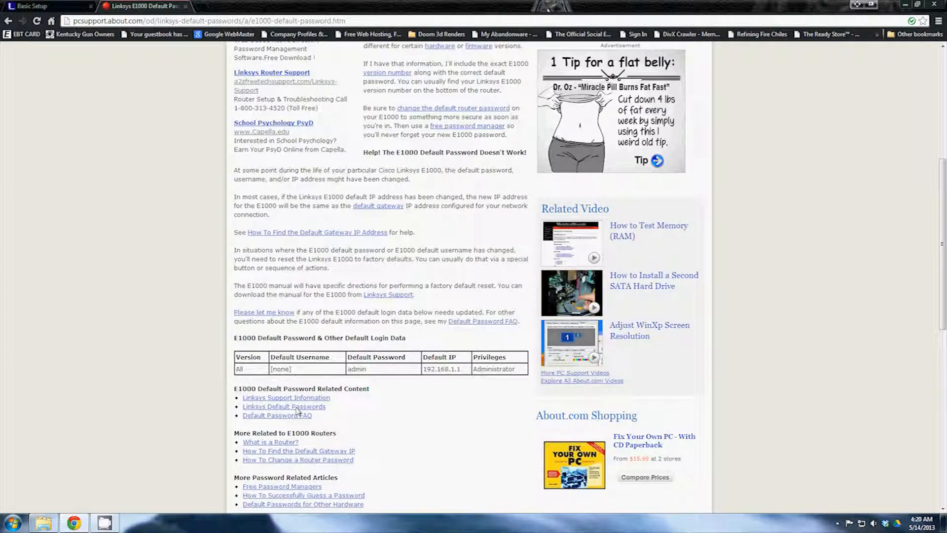
scroll(335, 341, "down", 2)
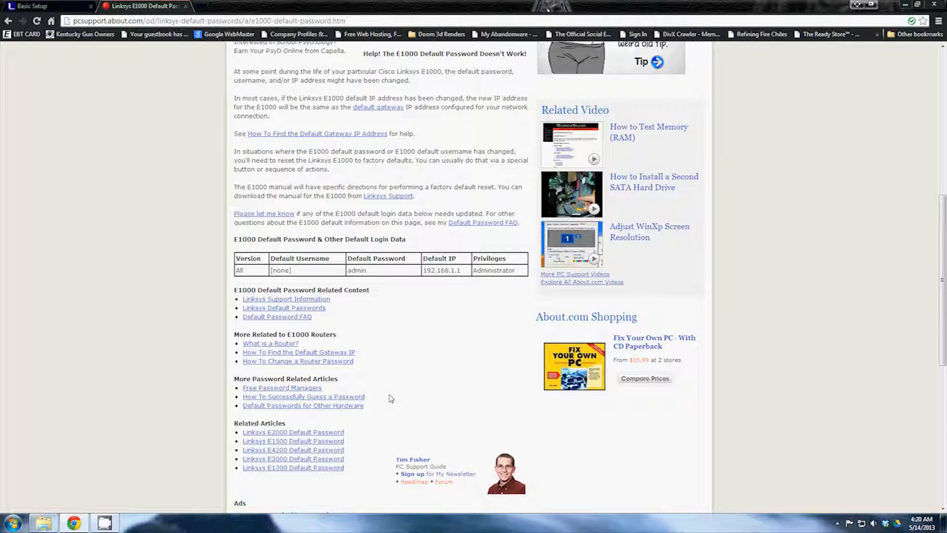
scroll(398, 391, "up", 2)
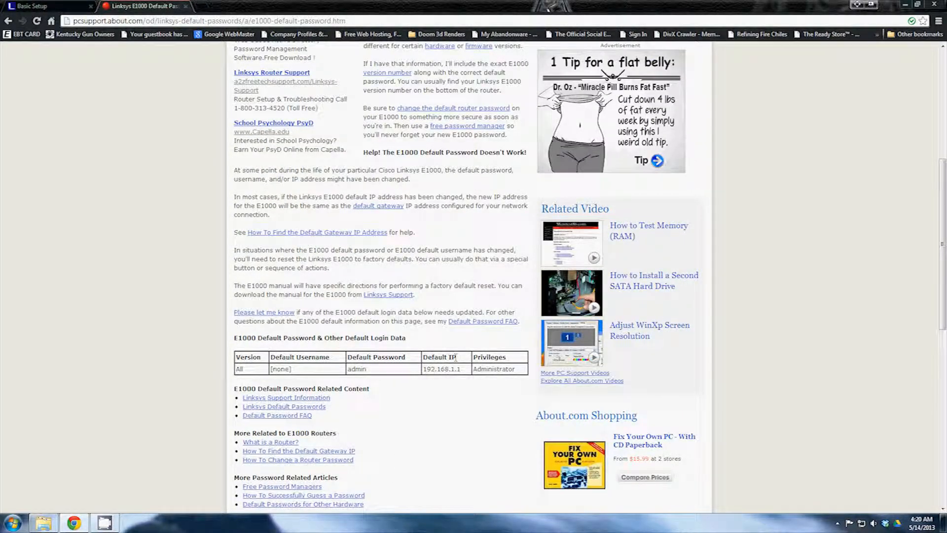
left_click_drag(425, 368, 461, 369)
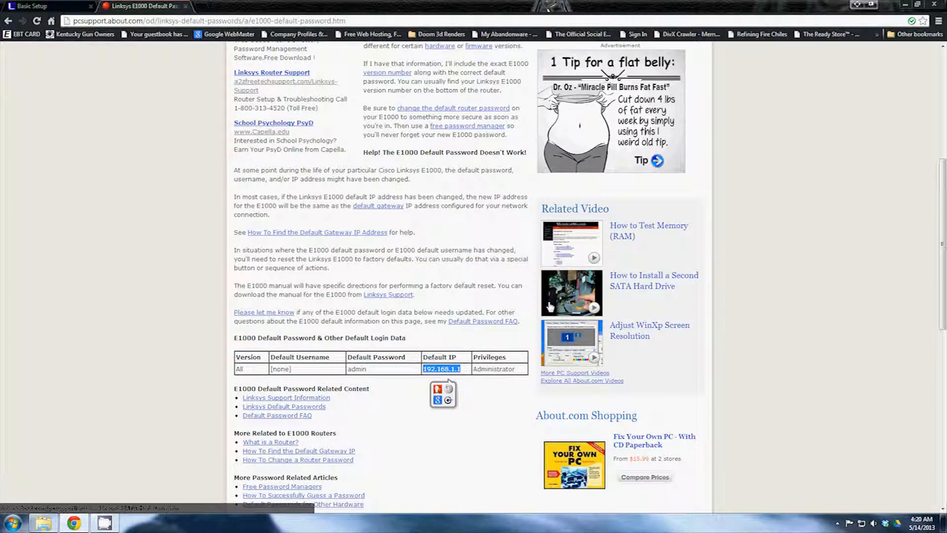
left_click(227, 23)
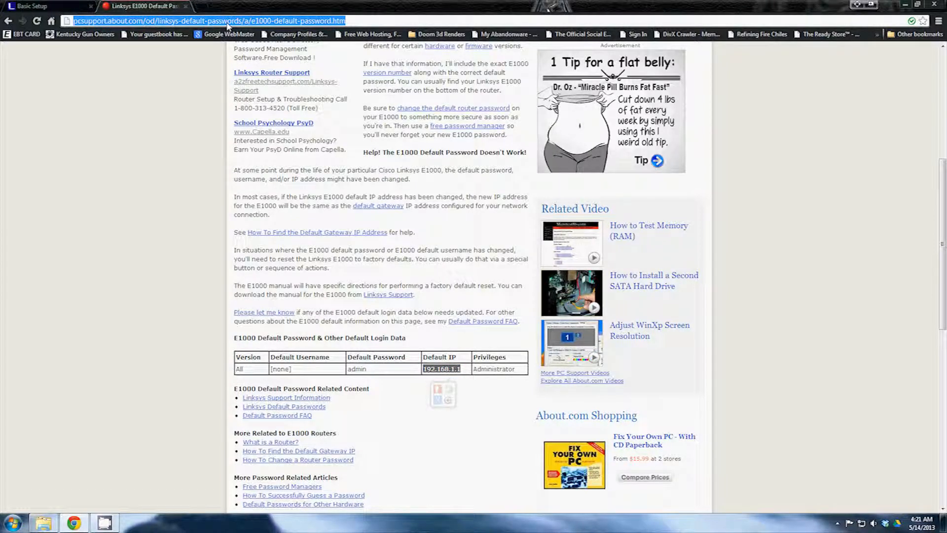
Load 192.168.1.1 and log in with the router's default user name and password
type("19")
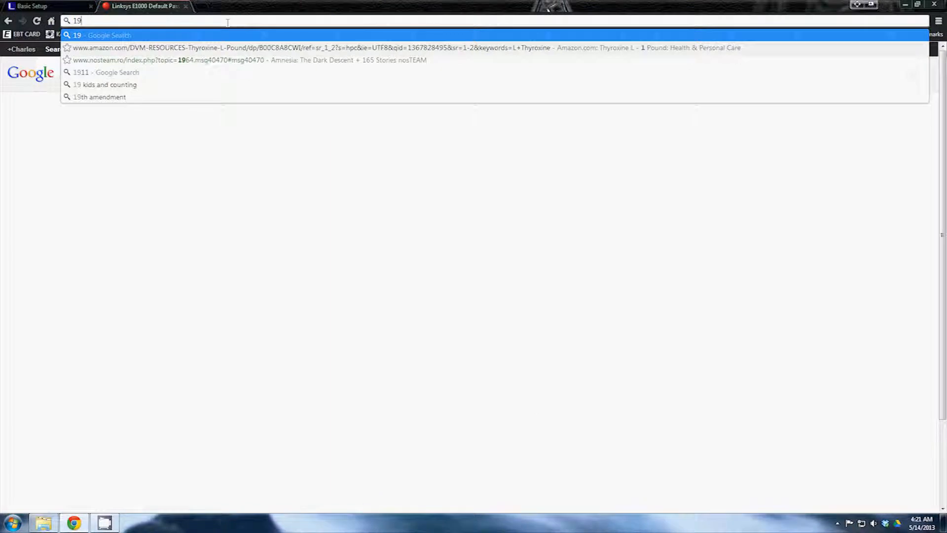
type("2.168.")
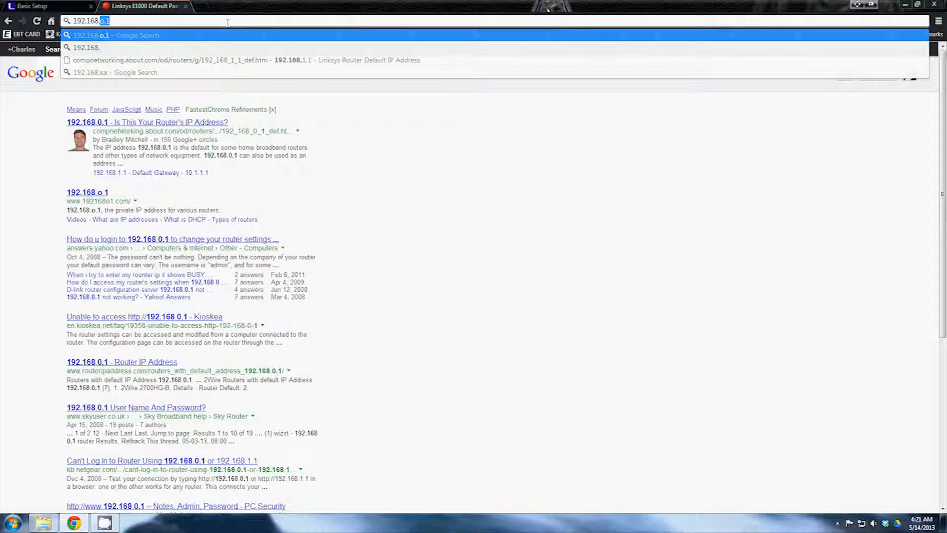
type("1.1")
key("Return")
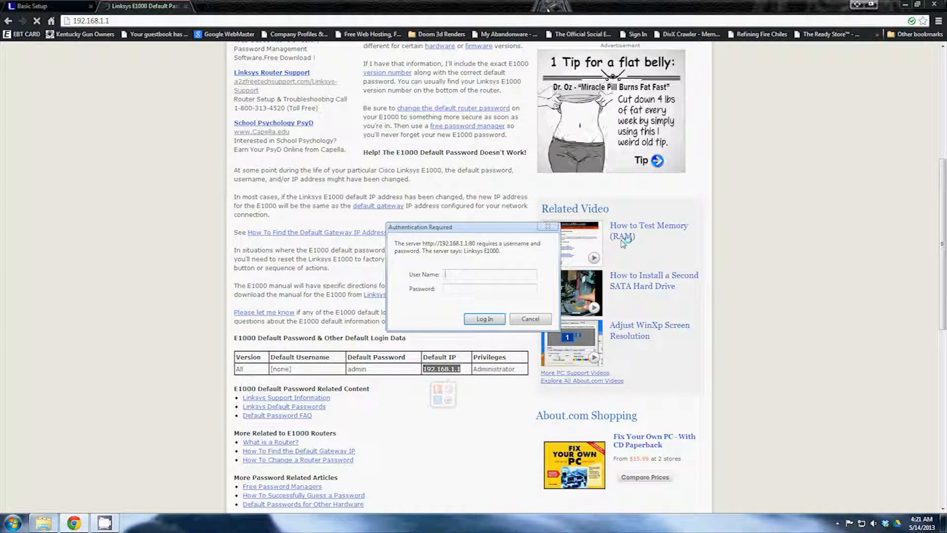
type("admin")
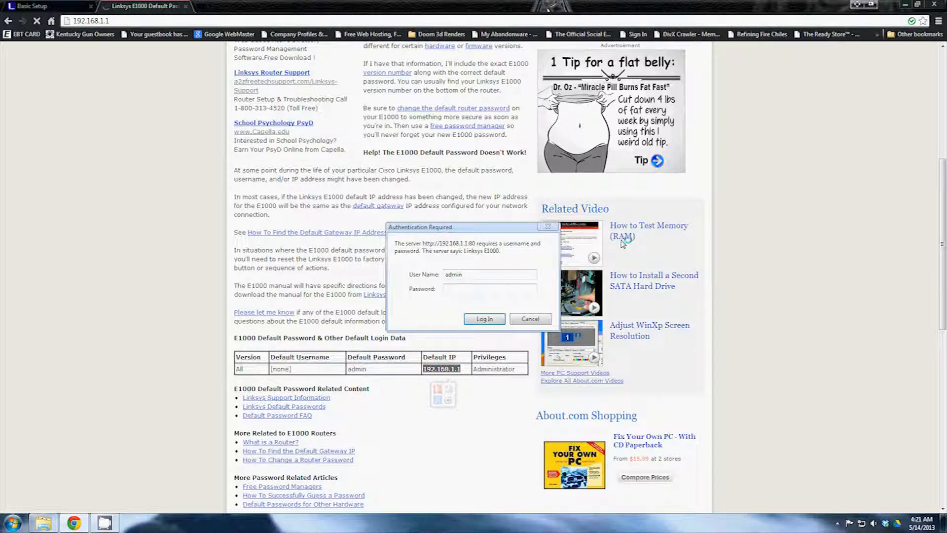
key("Tab")
type("admin")
key("Return")
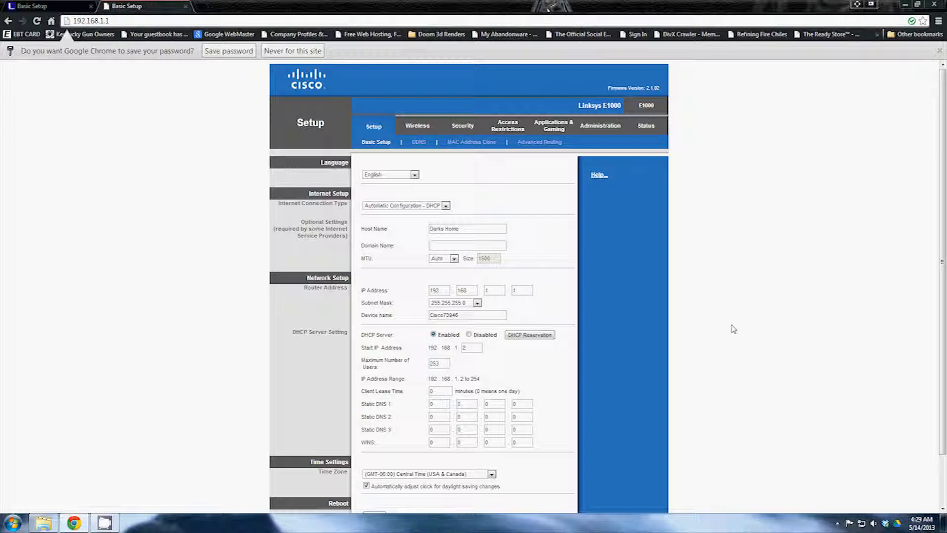
Open the DDNS sub-tab of the E1000 web interface
left_click(417, 142)
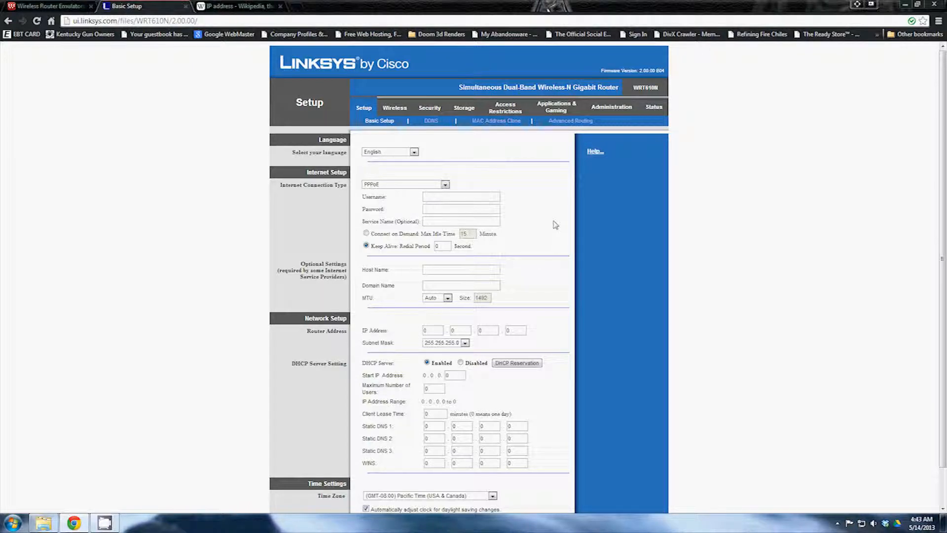
Set connection type to Automatic Configuration - DHCP and host name HOME, then view the Wikipedia IP address article
left_click(445, 184)
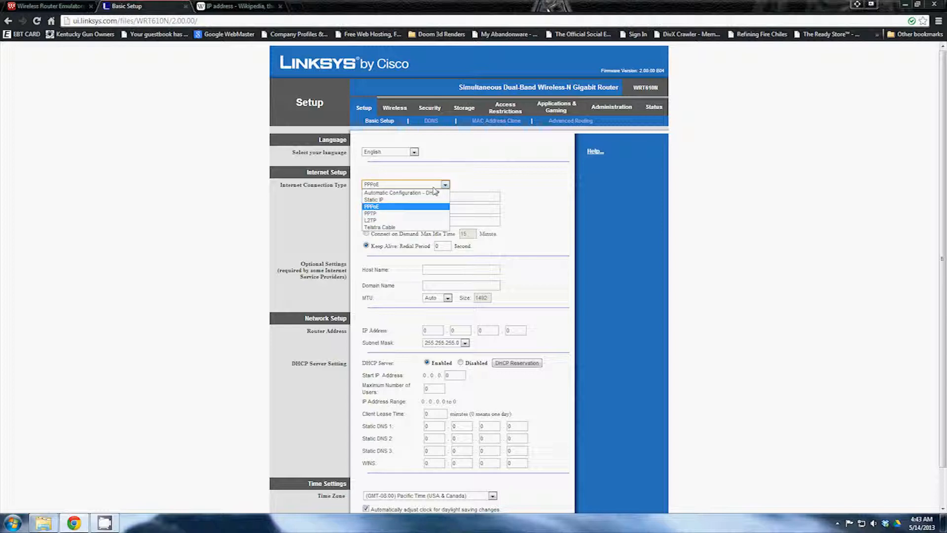
left_click(434, 193)
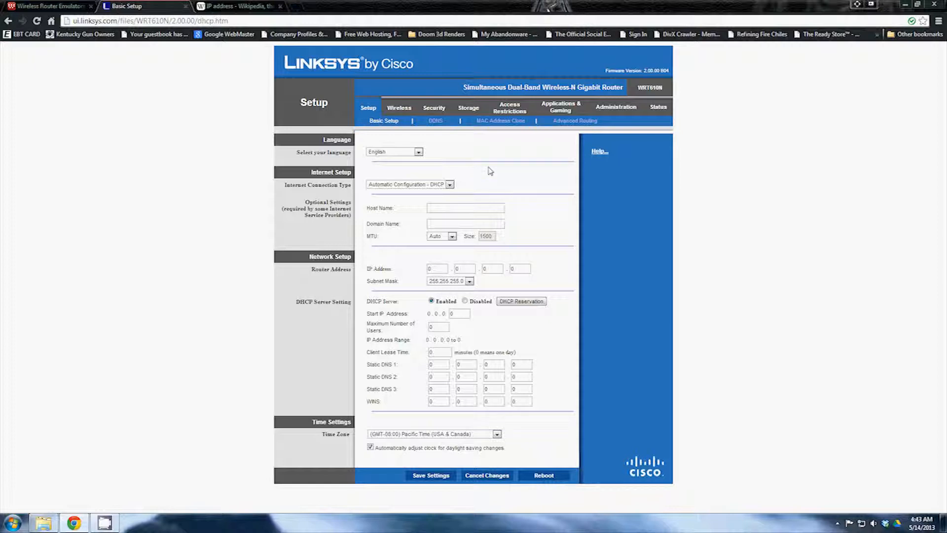
left_click(478, 203)
type("HOME")
left_click(482, 223)
left_click(437, 268)
left_click(240, 6)
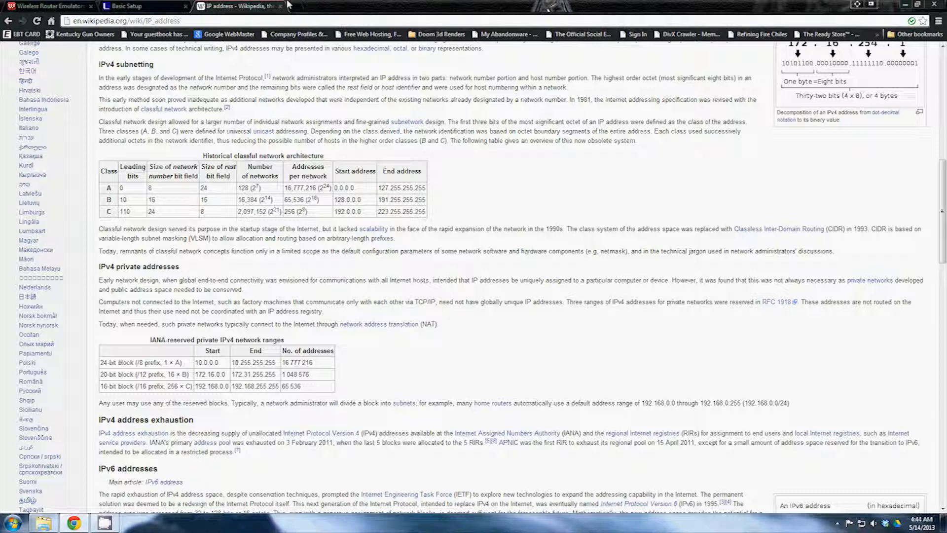
Return from Wikipedia's private IPv4 table to the router's Basic Setup tab
left_click(128, 7)
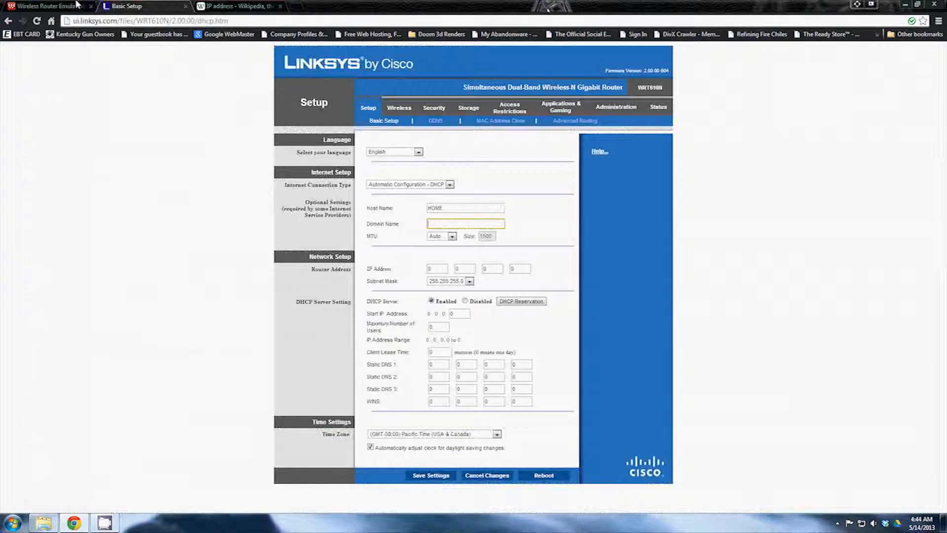
Set the router's local IP address to 172.20.101.254
key("Tab")
key("Tab")
type("172")
key("Tab")
type("20")
key("Tab")
type("101")
key("Tab")
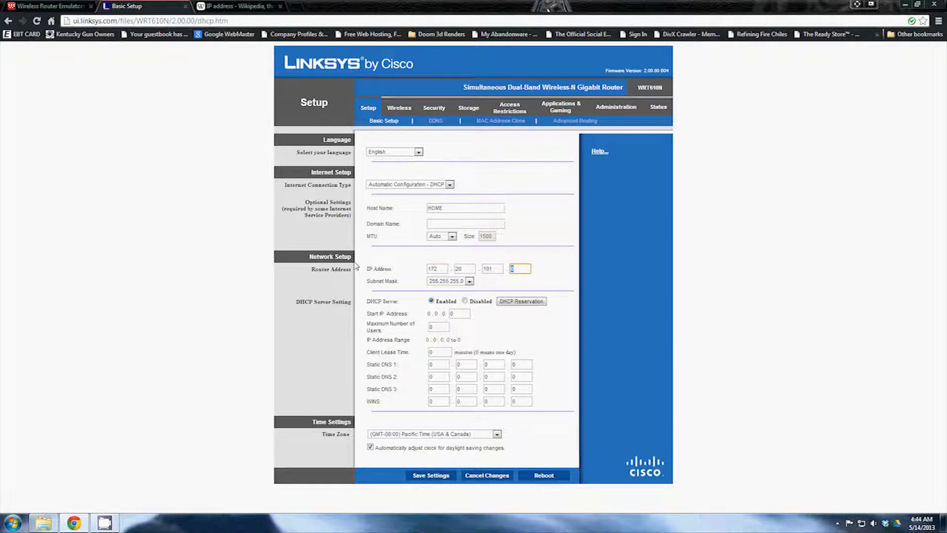
type("254")
Set the time zone to (GMT-06:00) Central Time (USA & Canada) and save the settings
left_click(497, 433)
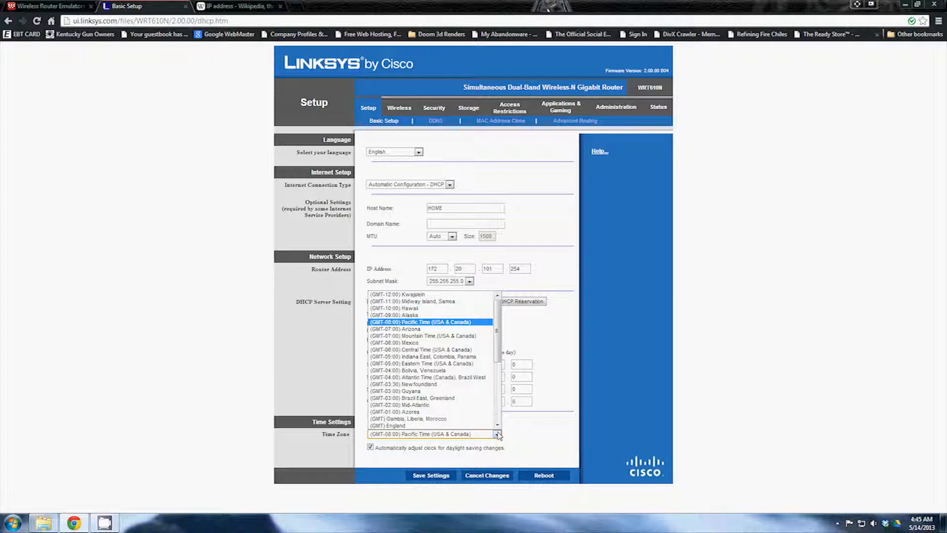
left_click(440, 349)
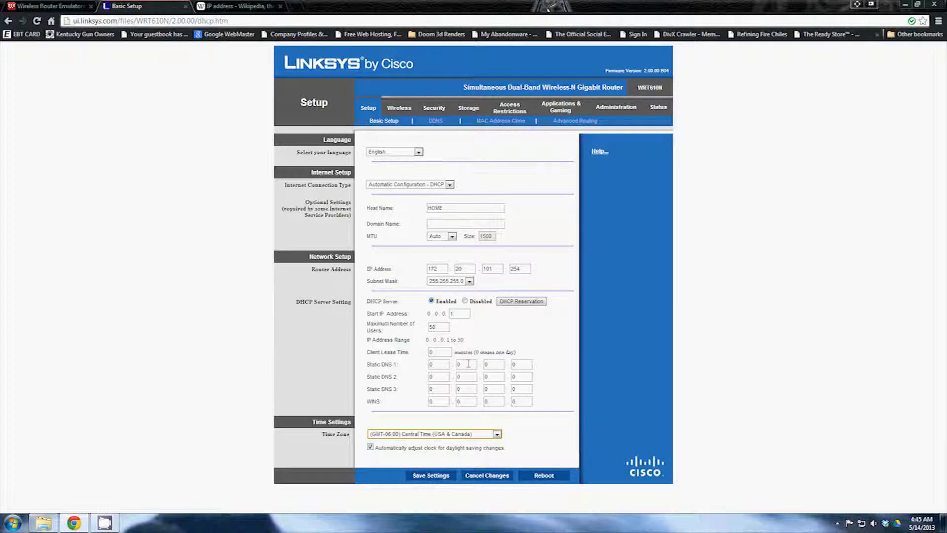
left_click(430, 475)
left_click(475, 155)
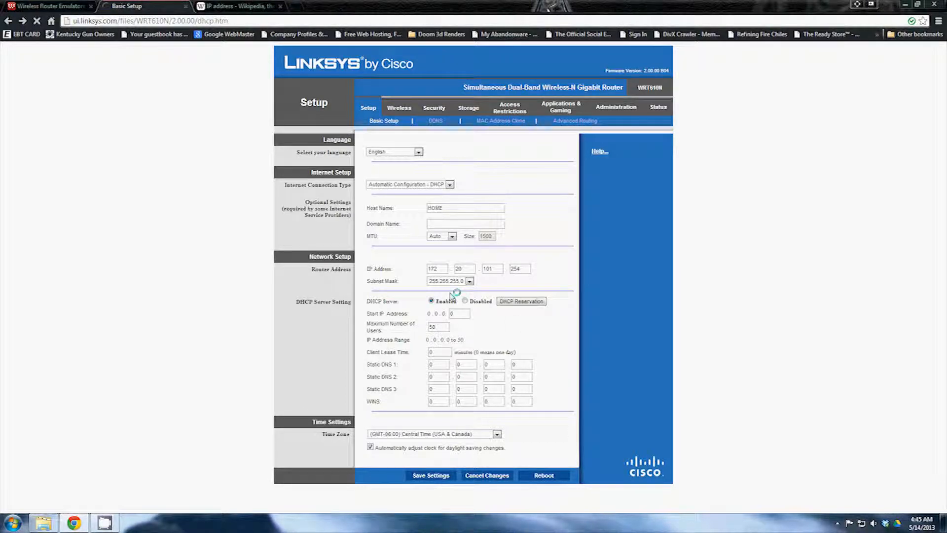
left_click(436, 121)
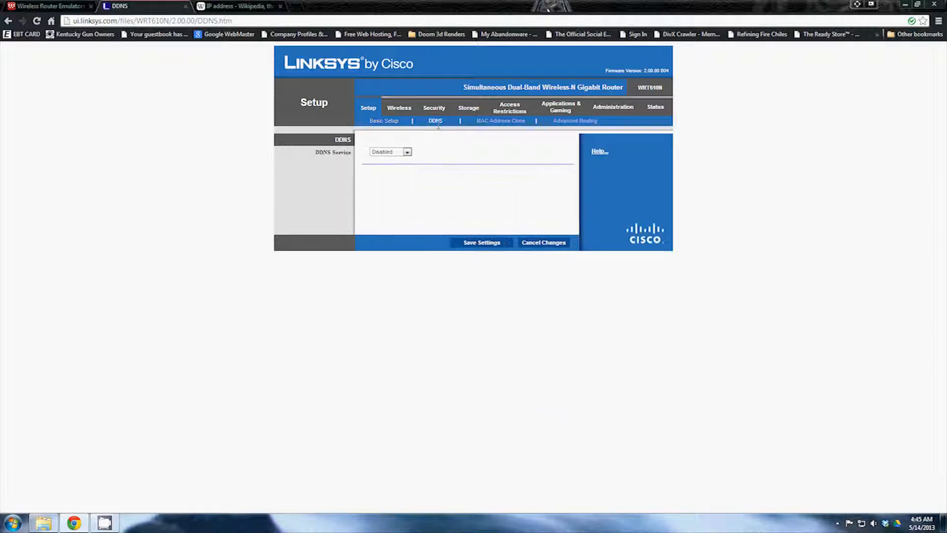
Browse the MAC Address Clone and Advanced Routing pages, then the Basic Wireless Settings
left_click(493, 126)
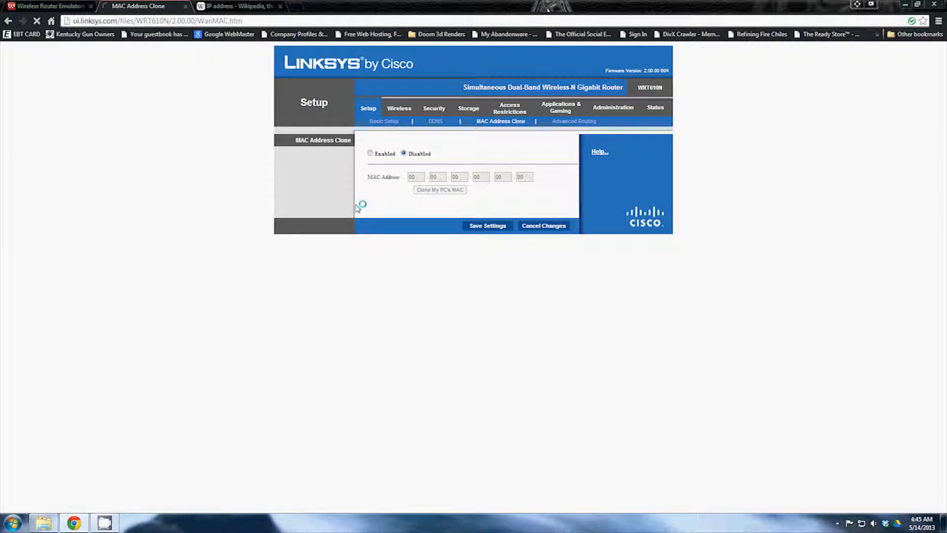
left_click(574, 124)
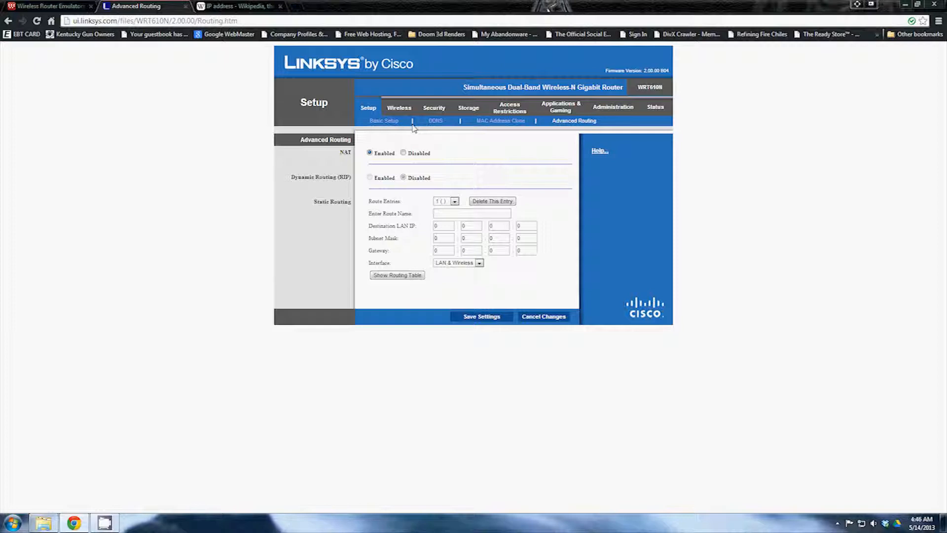
left_click(406, 110)
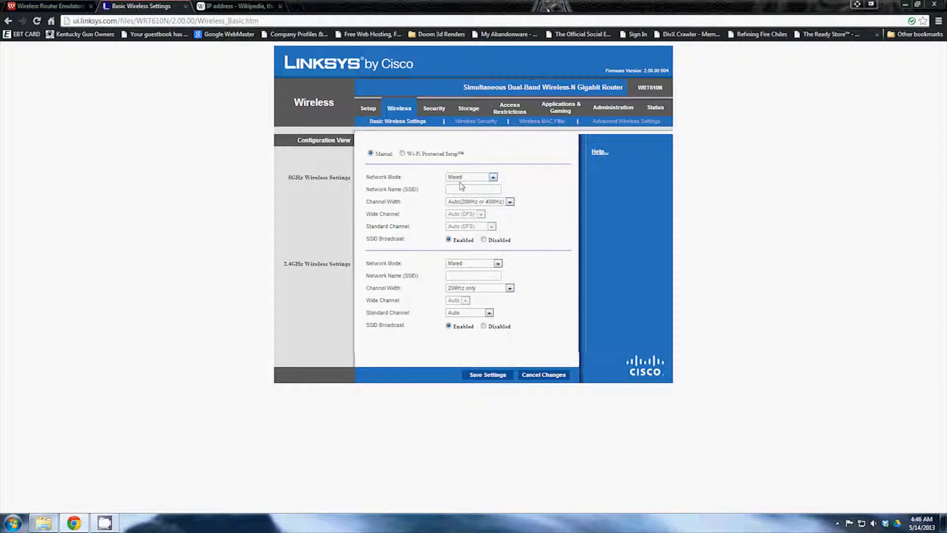
Name the 5GHz network MYSSID, keeping Mixed mode and Auto (20MHz or 40MHz) channel width
left_click(493, 178)
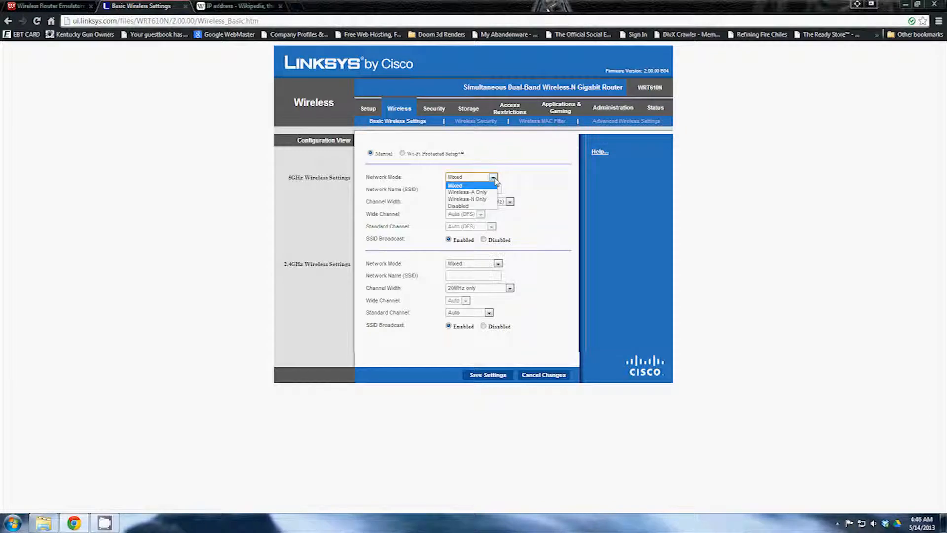
left_click(495, 180)
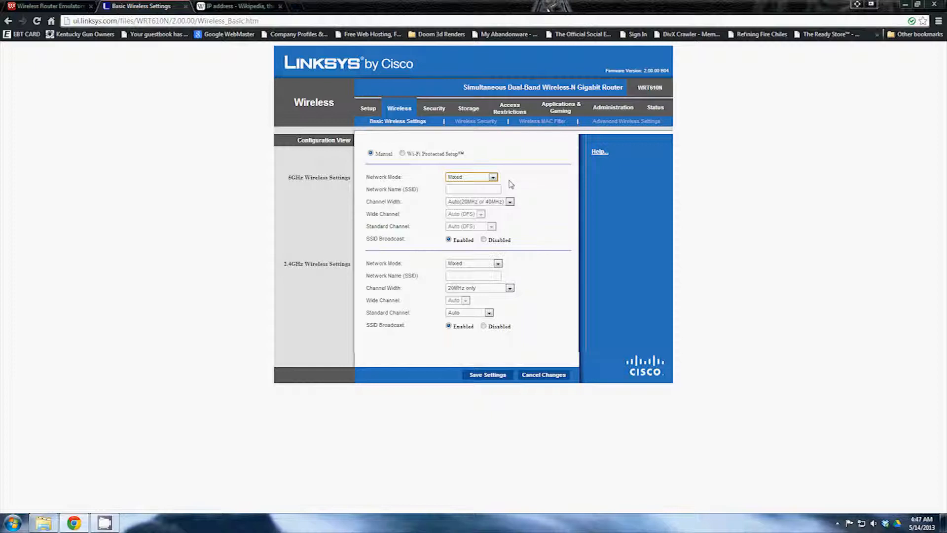
left_click(498, 189)
type("MY")
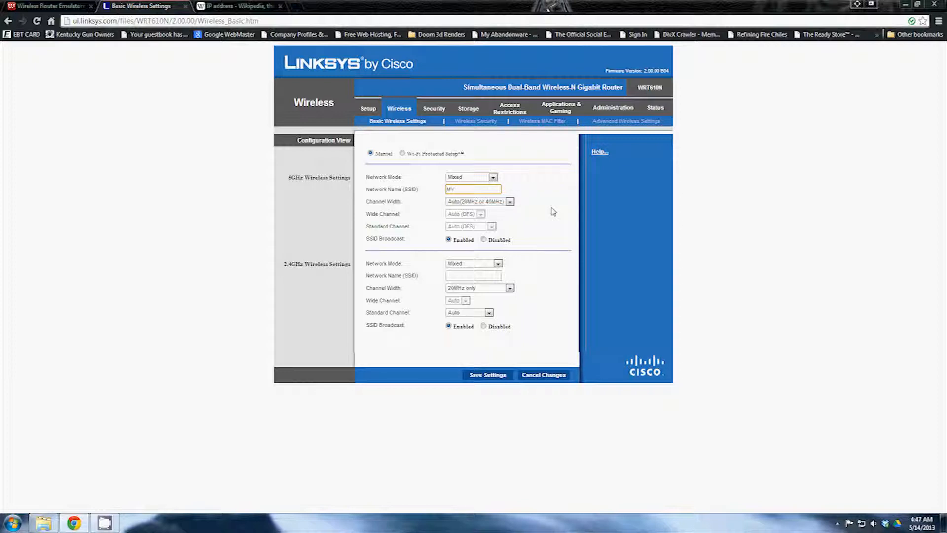
type("SSID")
left_click(509, 202)
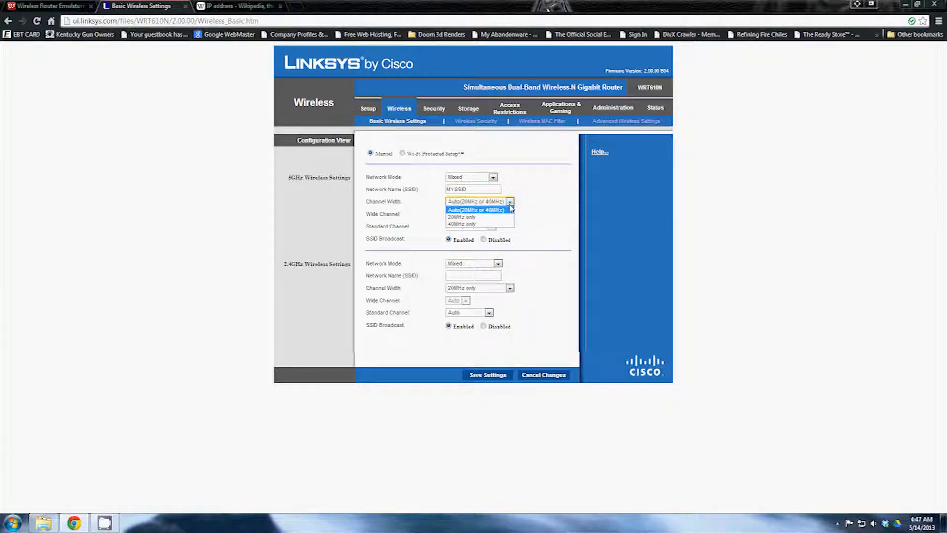
left_click(485, 212)
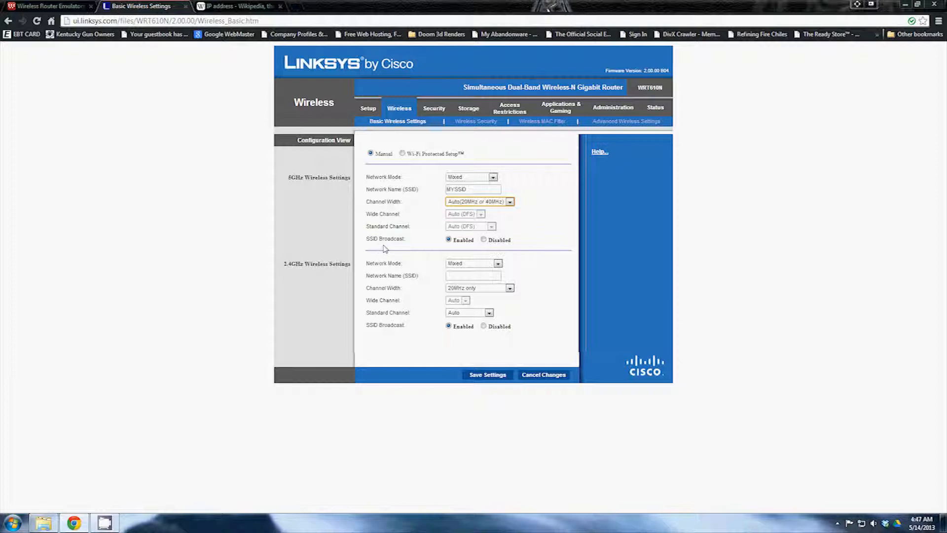
key("shift+Tab")
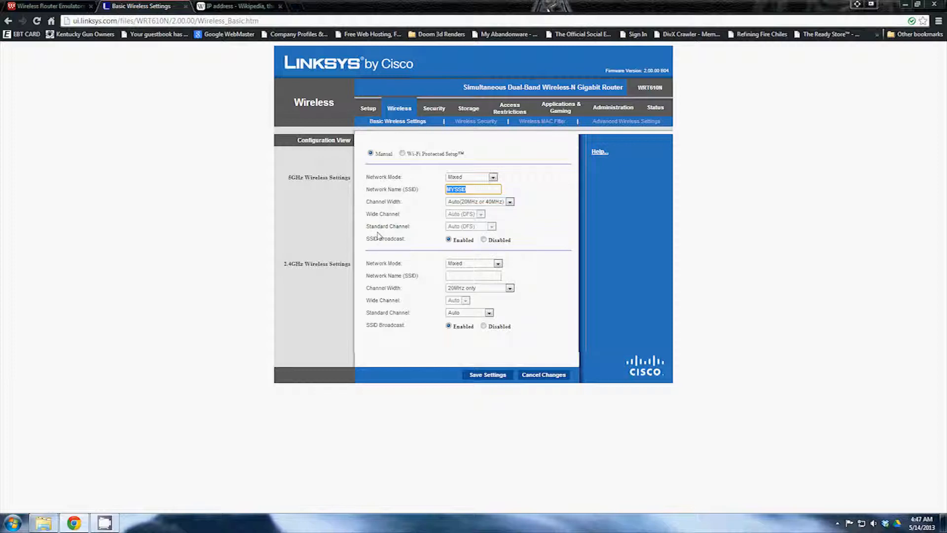
Set the 5GHz SSID Broadcast to Disabled and leave the 5GHz network name unchanged
left_click(483, 240)
double_click(485, 188)
left_click(485, 190)
left_click(456, 241)
left_click(484, 240)
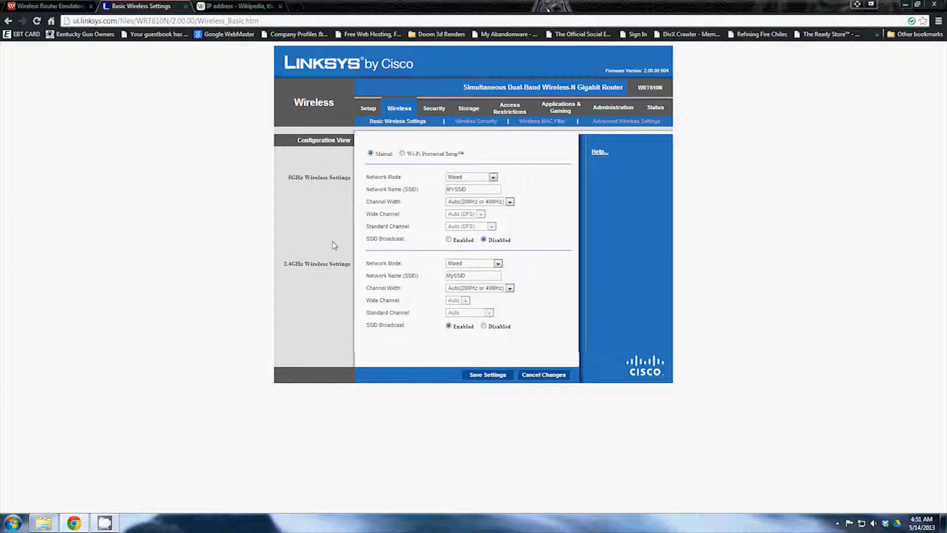
Open Wireless Security and check the 5GHz and 2.4GHz Security Mode options, leaving 5GHz Disabled
left_click(485, 128)
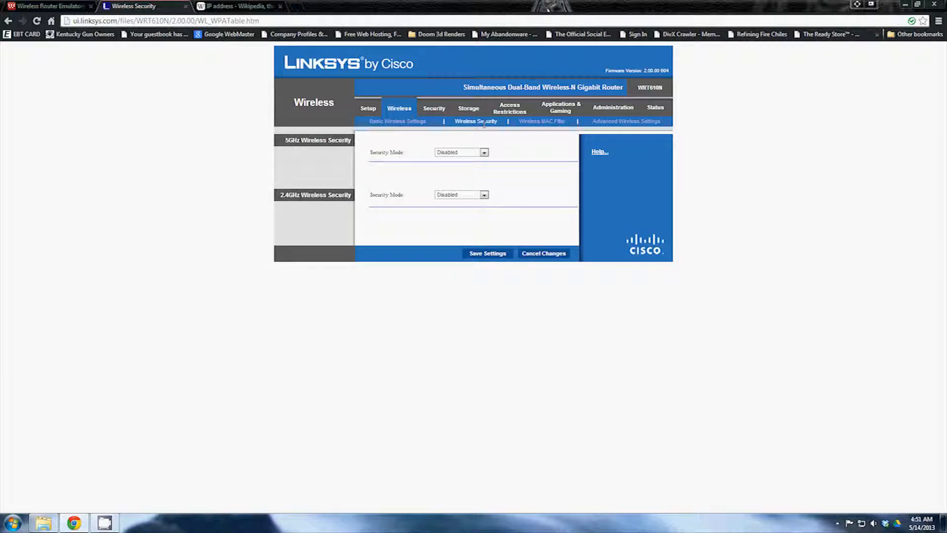
left_click(485, 153)
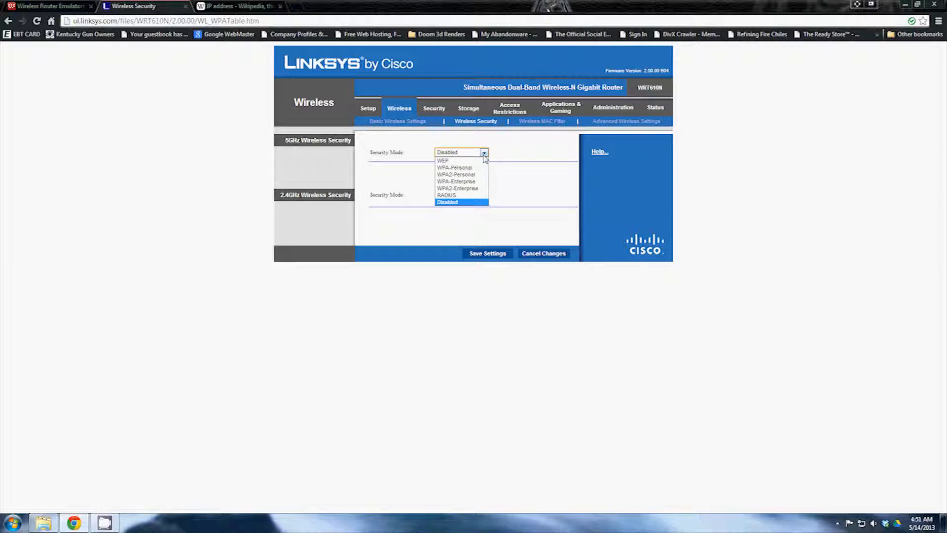
left_click(492, 198)
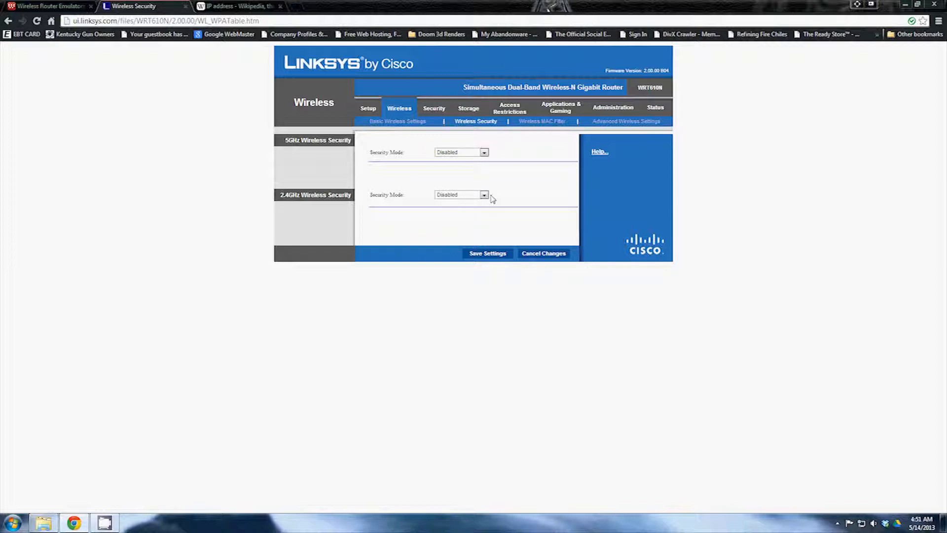
left_click(485, 195)
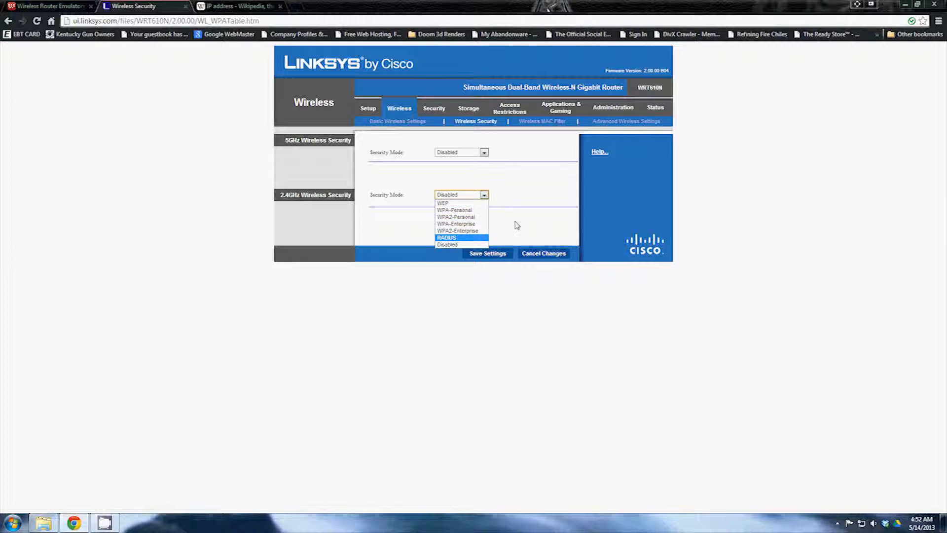
Set 2.4GHz security to WPA2-Personal with WPA-TKIP or WPA2-AES encryption
left_click(472, 218)
left_click(475, 233)
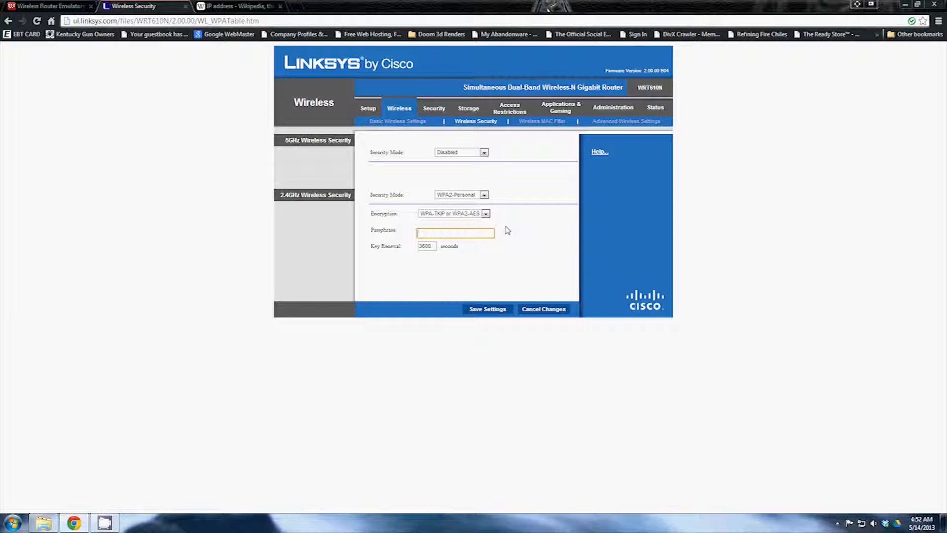
left_click(486, 214)
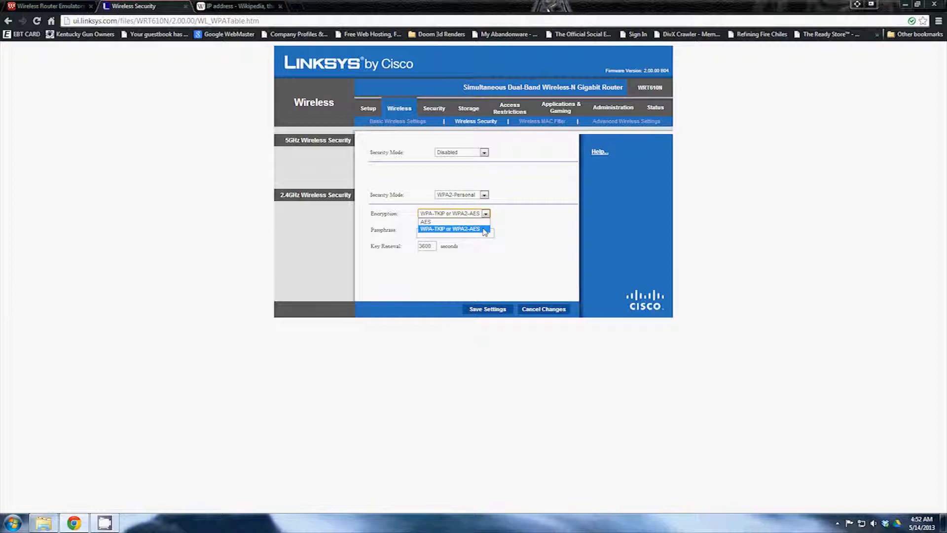
left_click(484, 229)
left_click(485, 214)
left_click(517, 235)
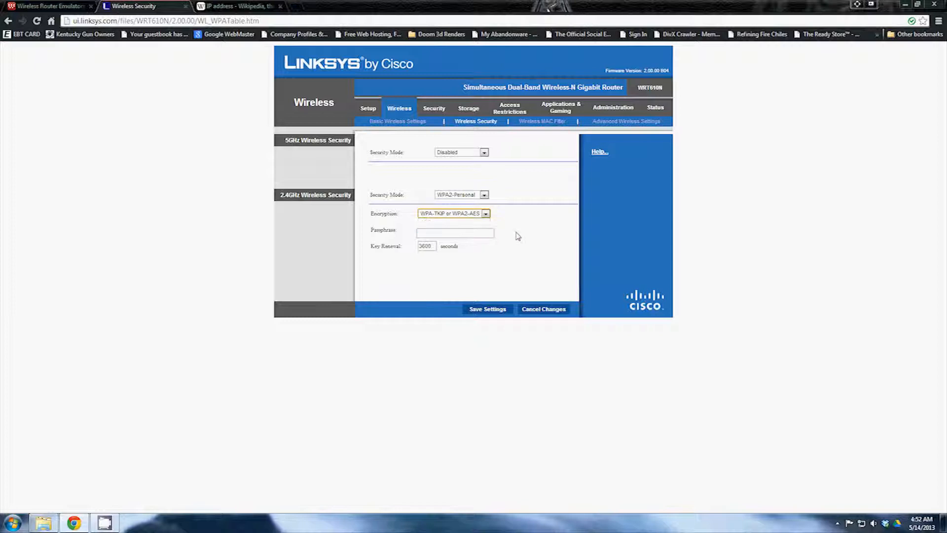
left_click(486, 213)
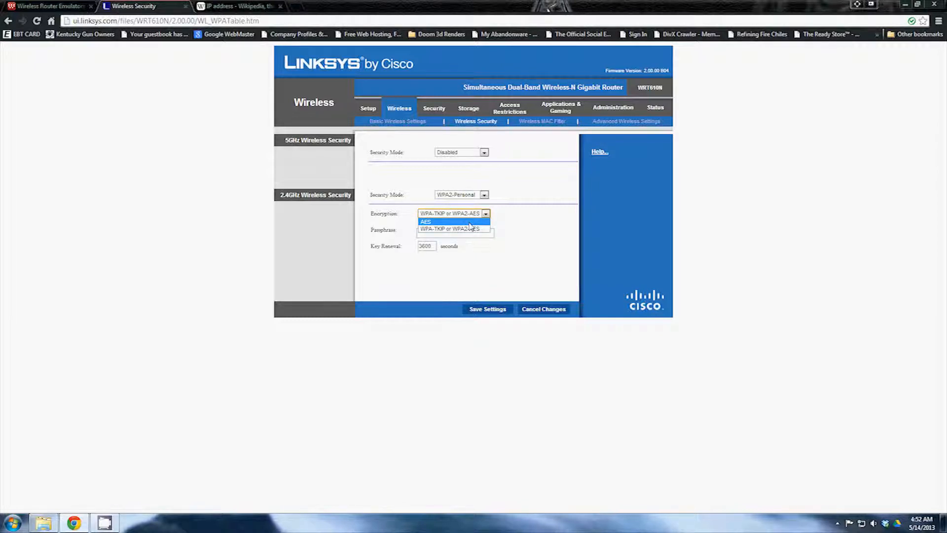
left_click(470, 222)
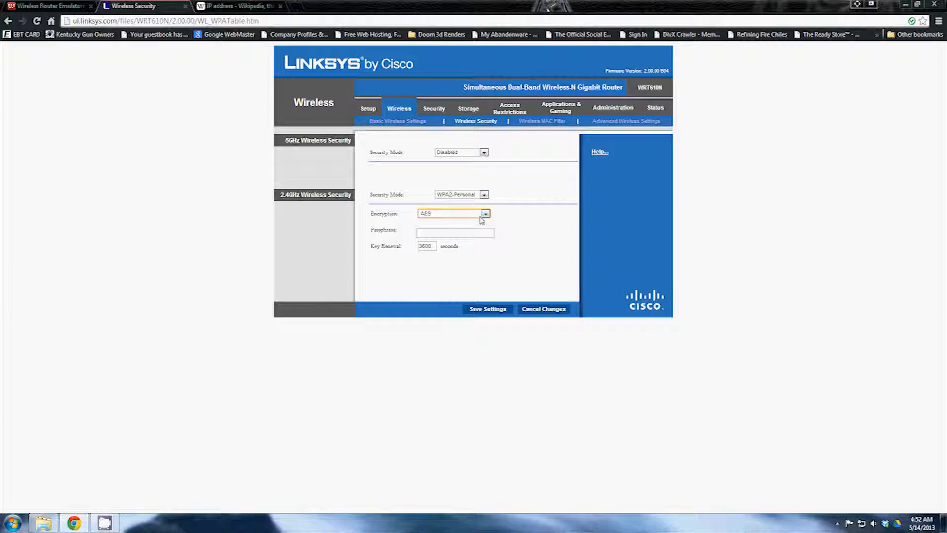
left_click(485, 214)
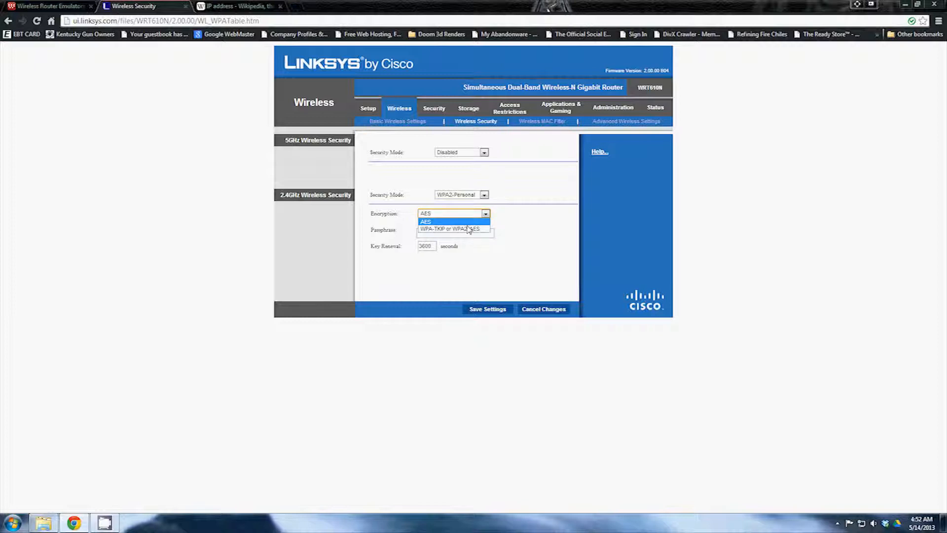
left_click(468, 229)
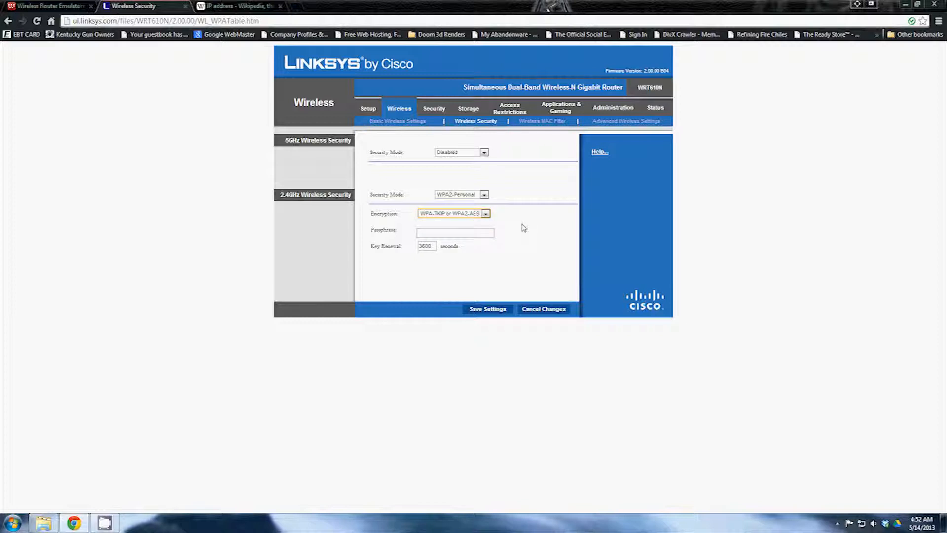
Enter the 2.4GHz passphrase, correcting typos along the way
left_click(468, 235)
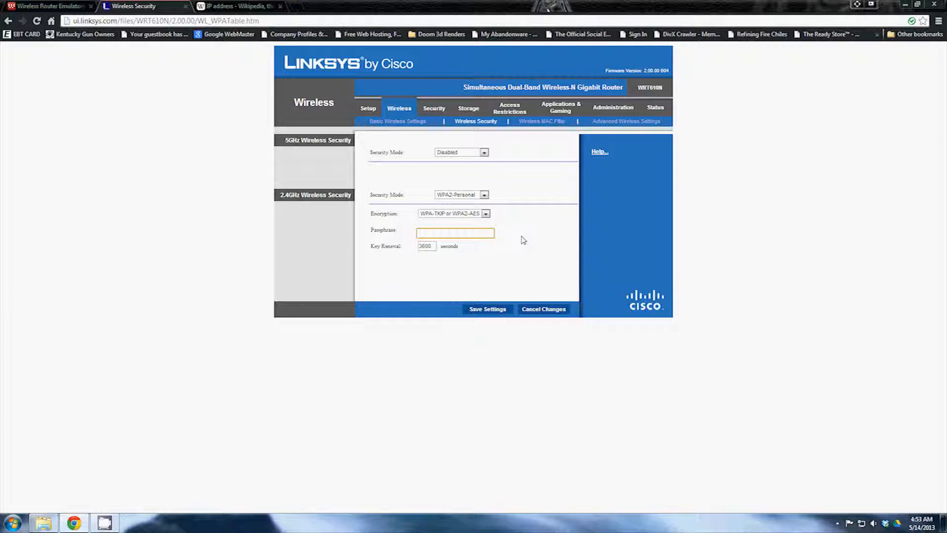
type("MYPASSET")
key("BackSpace")
type("(")
type("P")
type("HA")
key("BackSpace")
type("R")
type("AD")
Set 5GHz security to WPA2-Personal and enter its passphrase
left_click(484, 154)
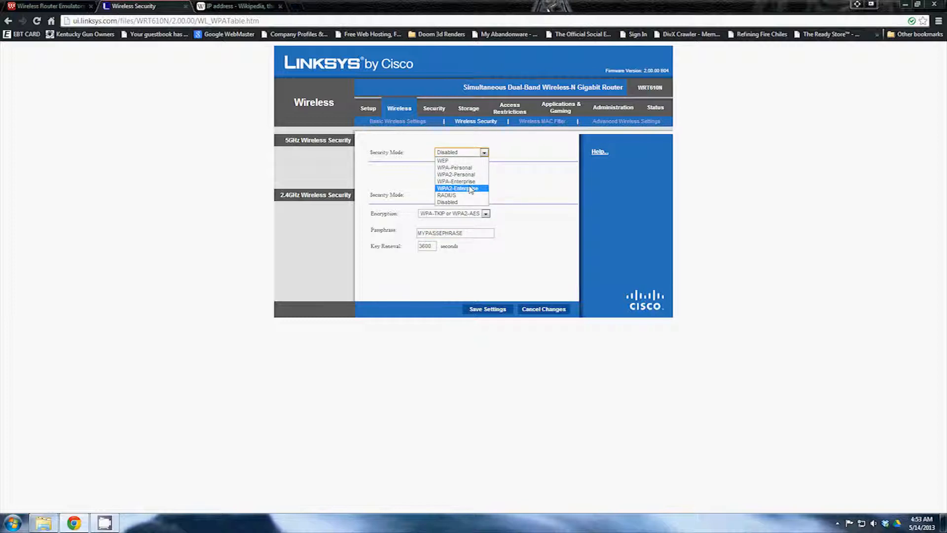
left_click(461, 174)
left_click(443, 200)
type("MYPASSP")
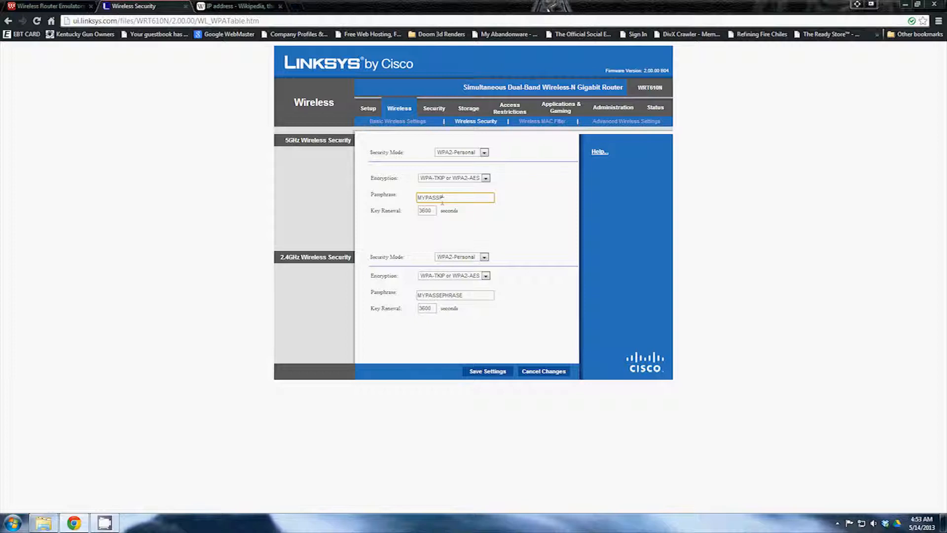
type("HRASE")
Fix the 2.4GHz passphrase so it matches the 5GHz one
left_click(441, 295)
type("E")
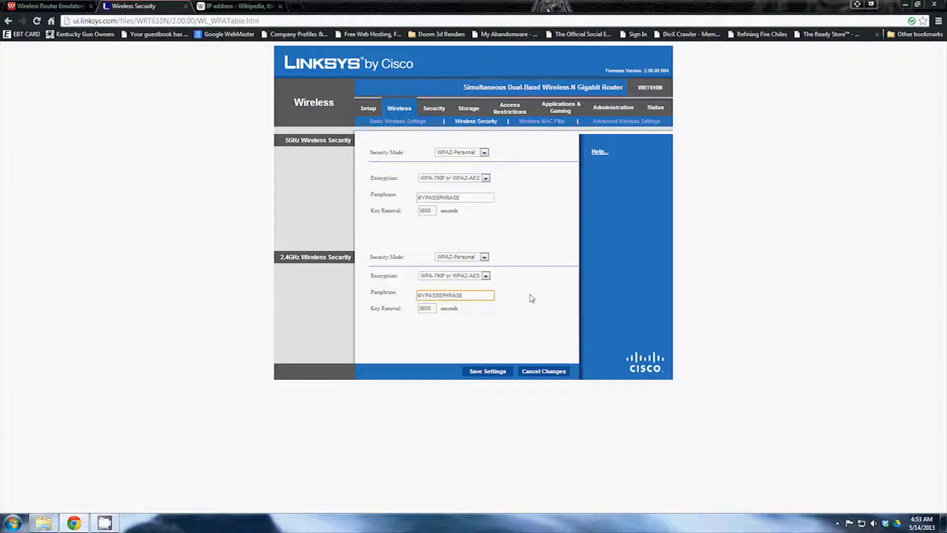
key("BackSpace")
Save the wireless security settings, then enable Wireless MAC Filter to prevent listed PCs
left_click(485, 375)
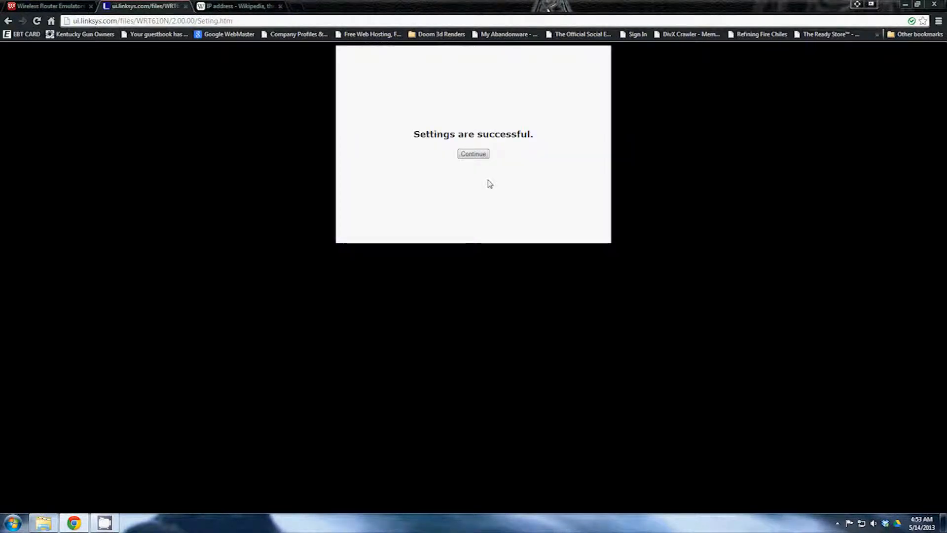
left_click(478, 156)
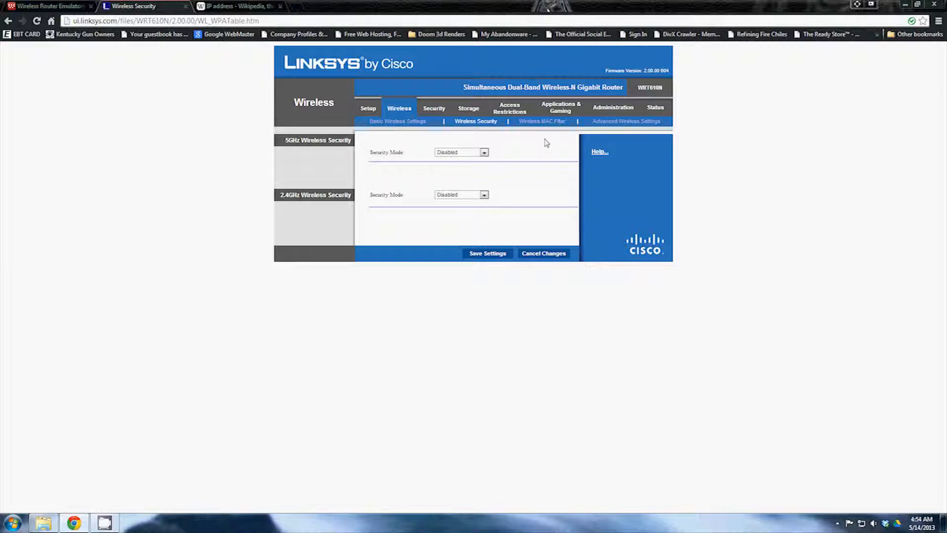
left_click(542, 121)
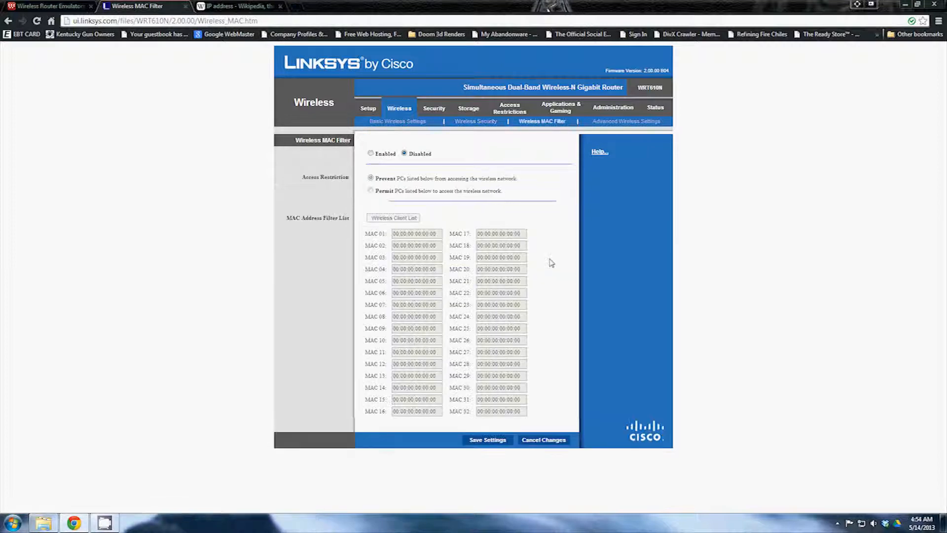
left_click(625, 121)
left_click(371, 153)
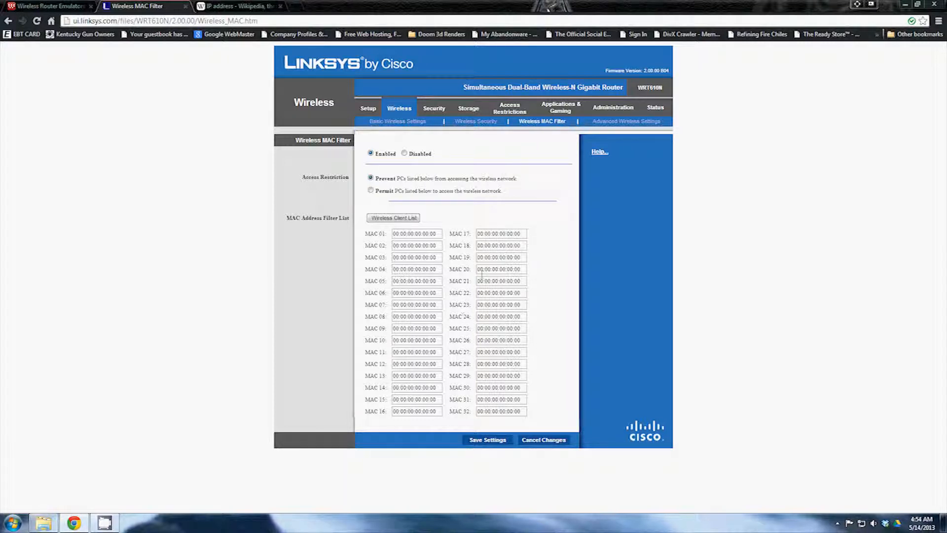
Review the Advanced Wireless Settings page for both bands, then move to the Security section
left_click(615, 126)
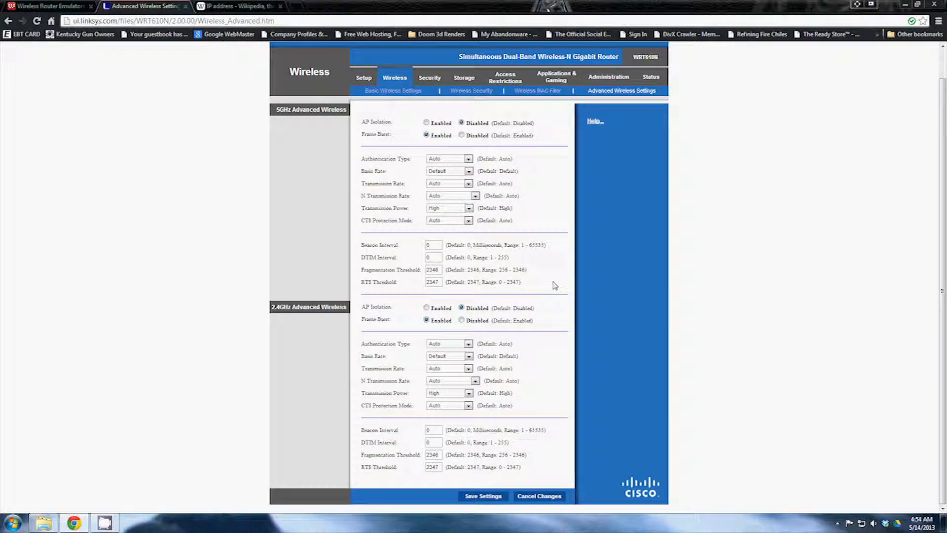
scroll(555, 285, "down", 1)
scroll(555, 285, "up", 1)
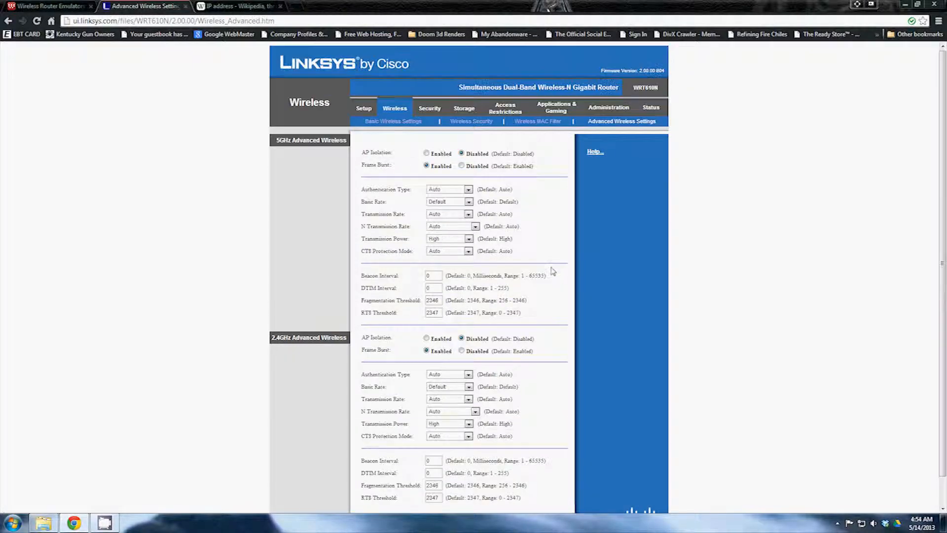
left_click(433, 110)
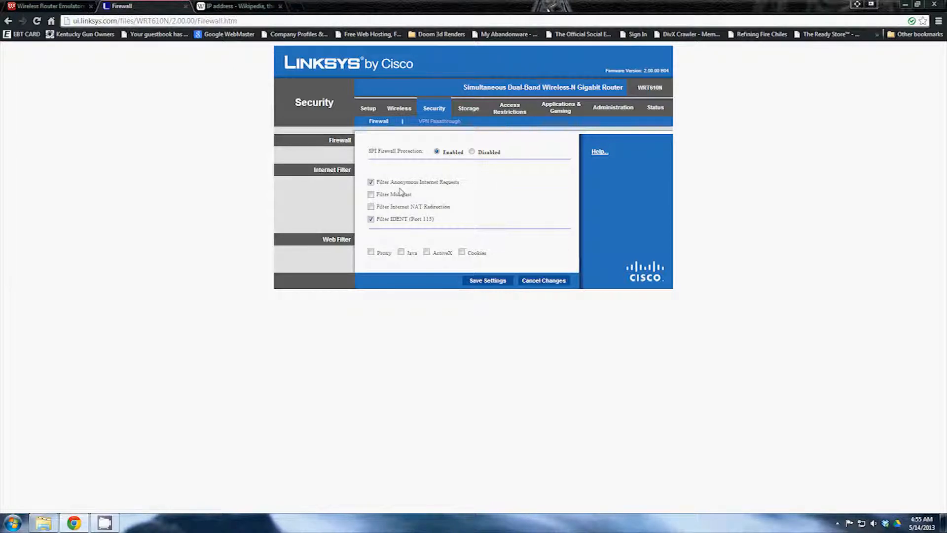
Enable Filter Multicast, Filter Internet NAT Redirection and the Proxy filter on the firewall
left_click(371, 193)
left_click(371, 194)
left_click(371, 206)
left_click(370, 253)
left_click(427, 124)
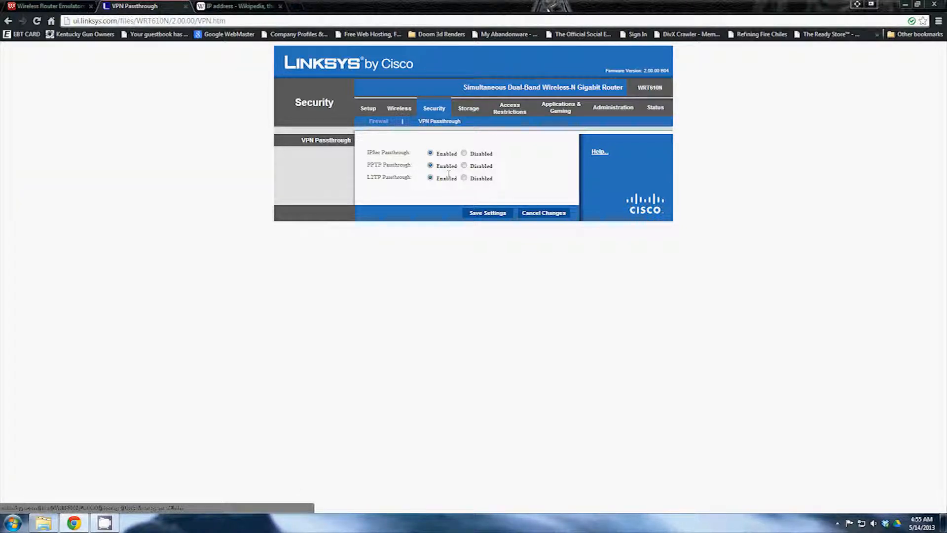
Browse the Storage disk, Media Server and FTP Server pages
left_click(471, 109)
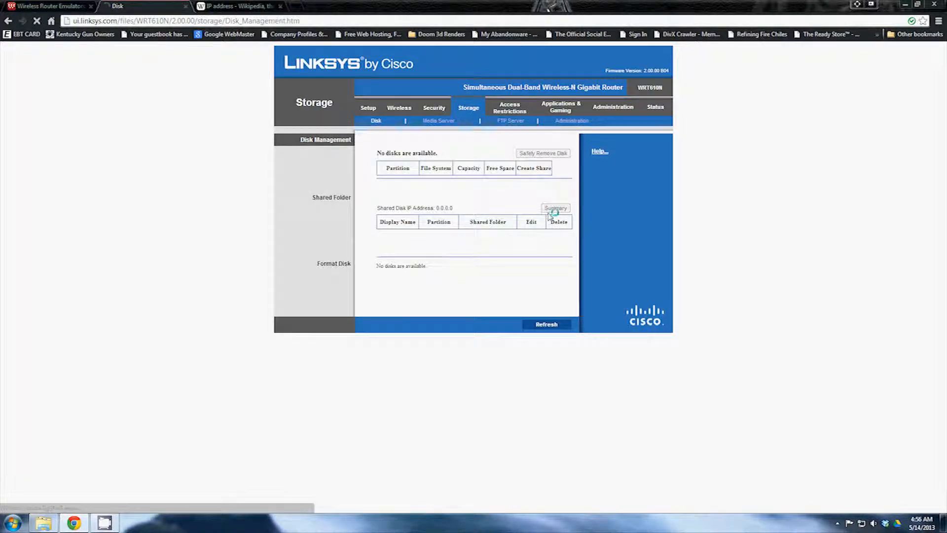
left_click(555, 208)
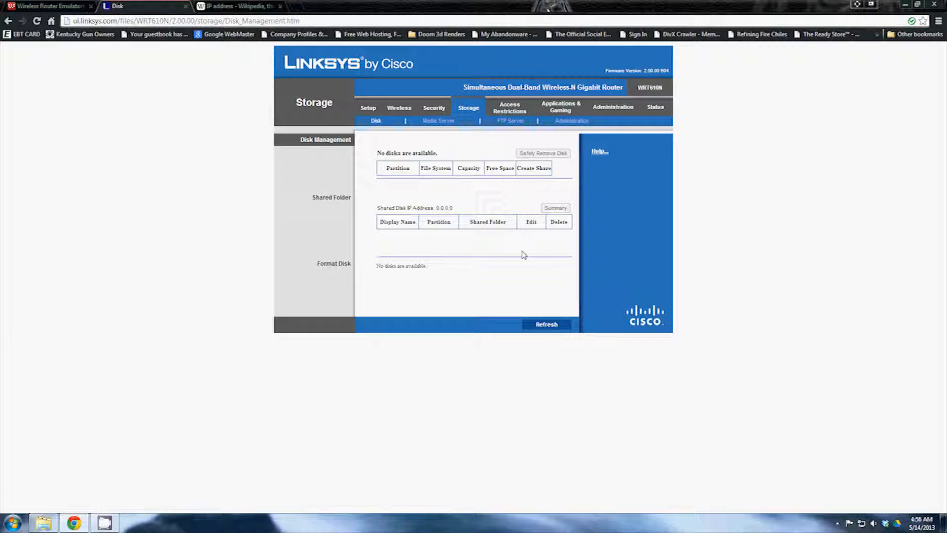
left_click(438, 121)
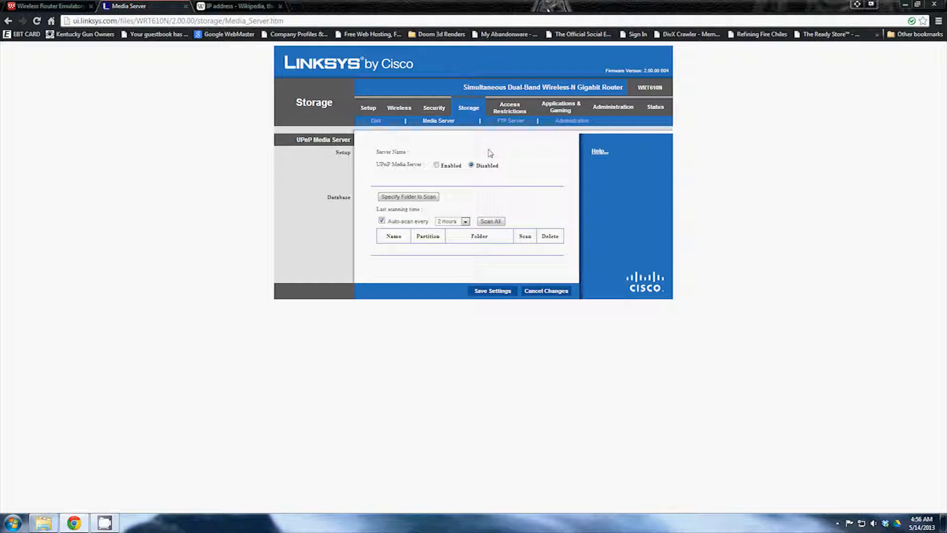
left_click(508, 121)
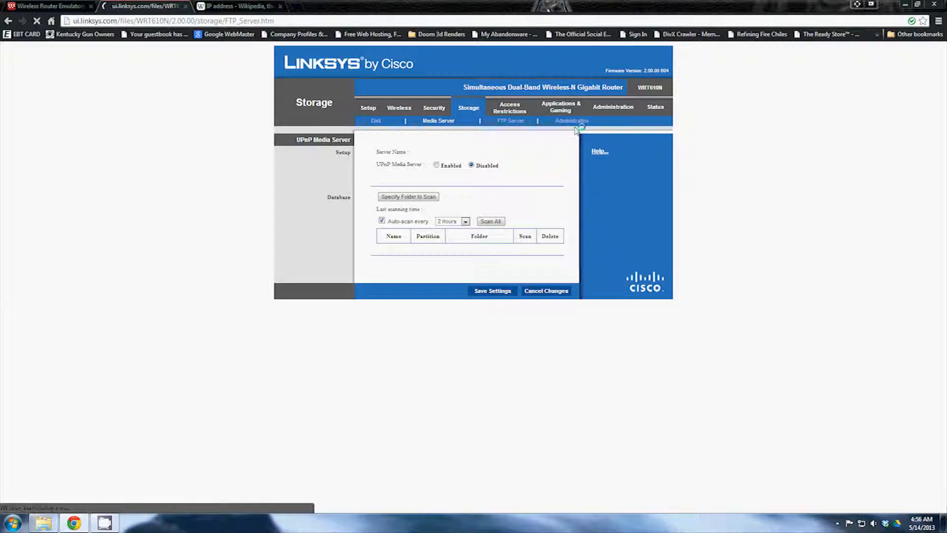
left_click(442, 121)
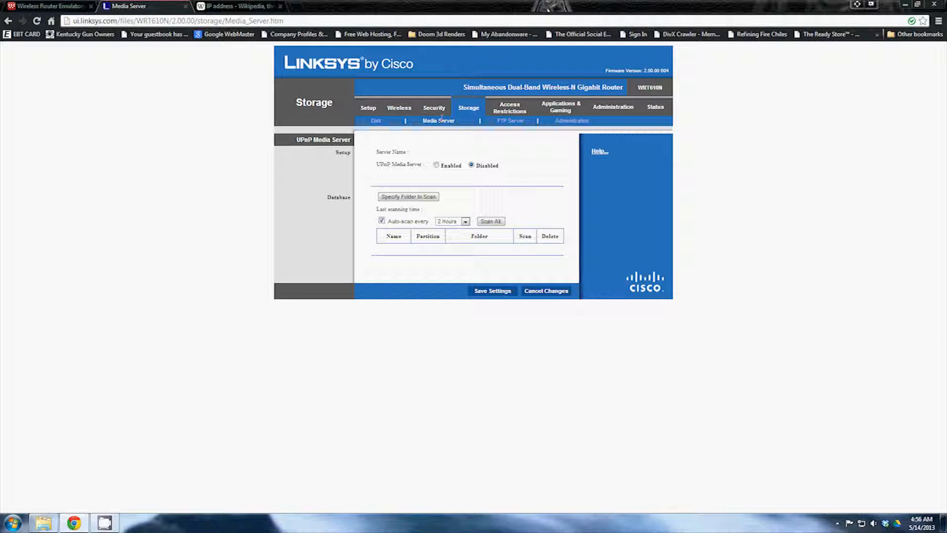
Enable the UPnP Media Server and revisit the FTP Server settings
left_click(442, 166)
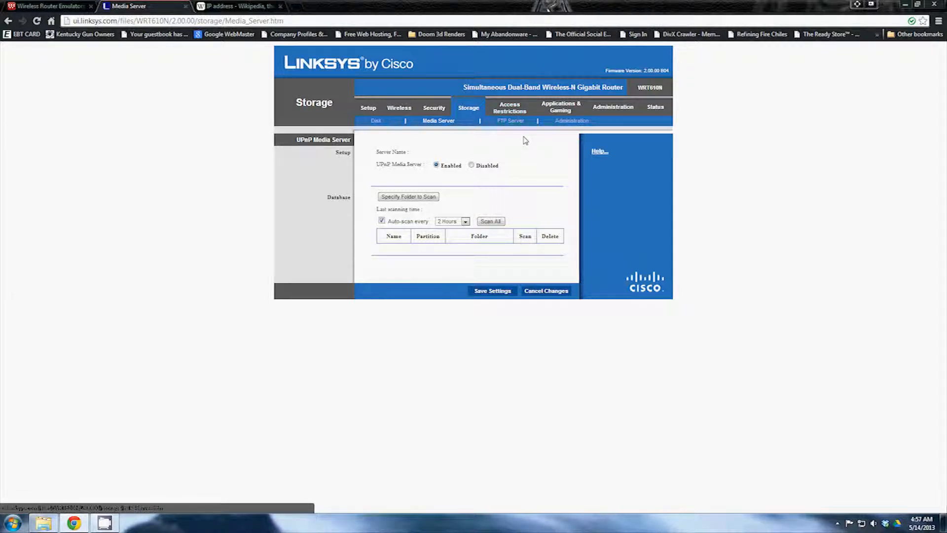
left_click(509, 124)
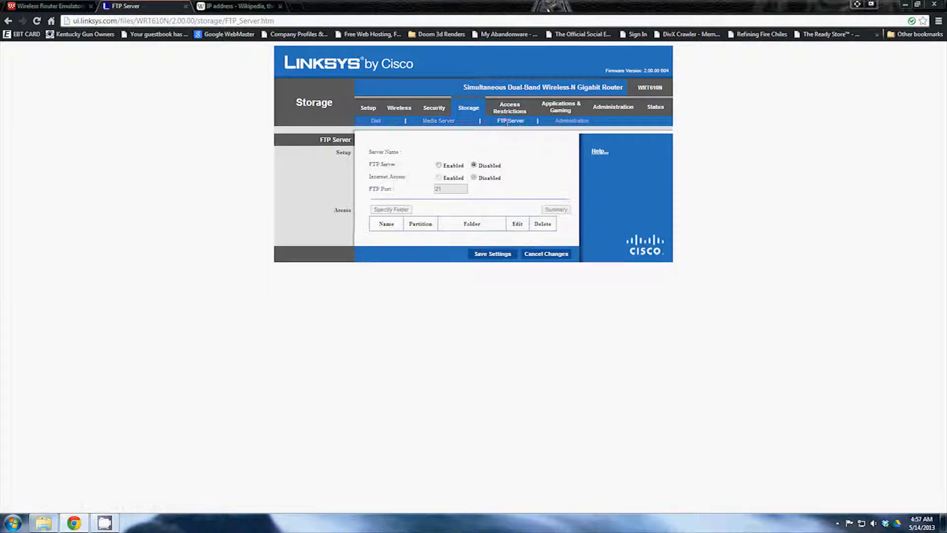
left_click(507, 124)
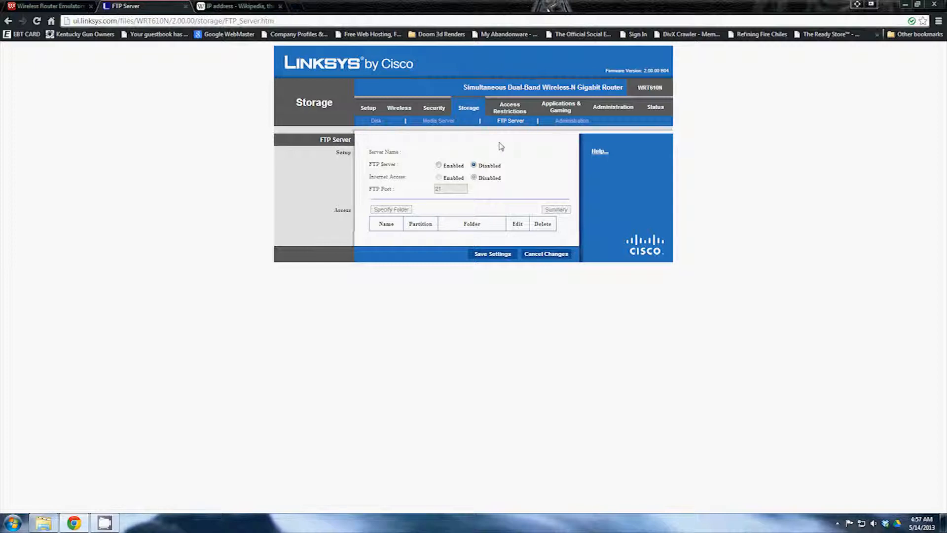
left_click(509, 113)
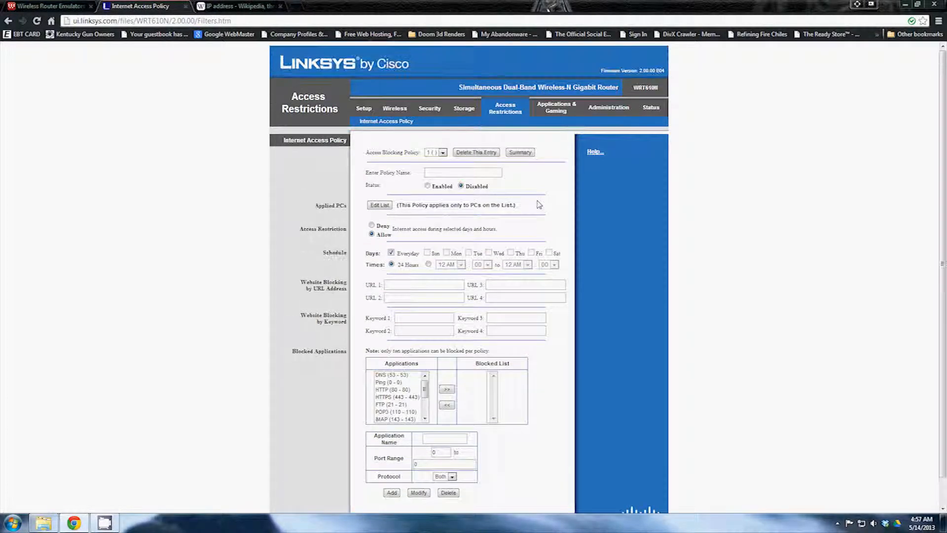
Scroll through the Internet Access Policy page under Access Restrictions
scroll(539, 204, "down", 1)
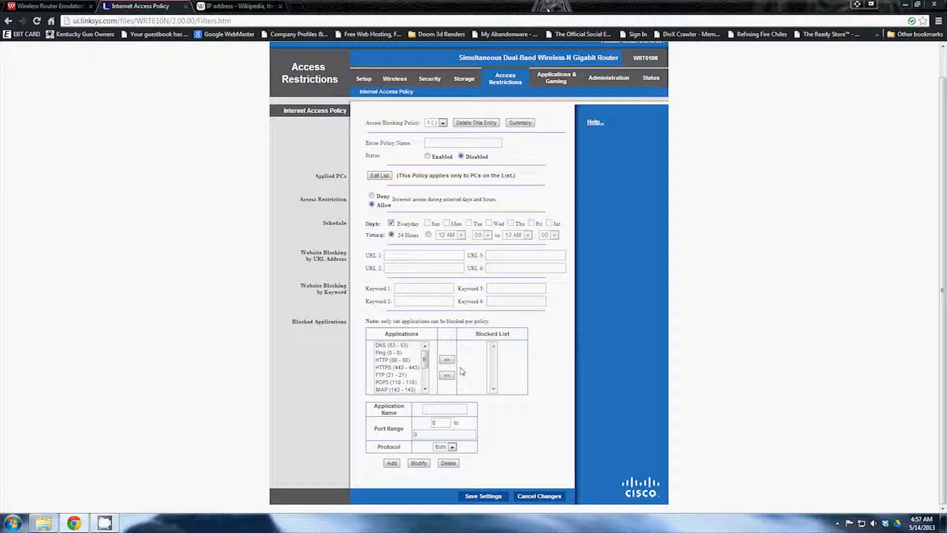
left_click(557, 79)
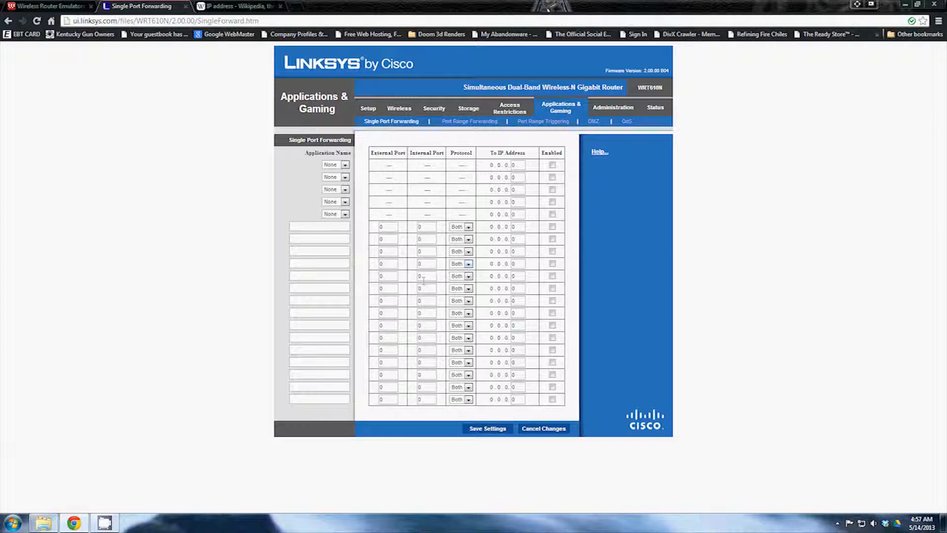
Inspect the first single port forwarding rule's ports, keeping its protocol at Both
double_click(393, 228)
key("Tab")
left_click(475, 226)
left_click(468, 227)
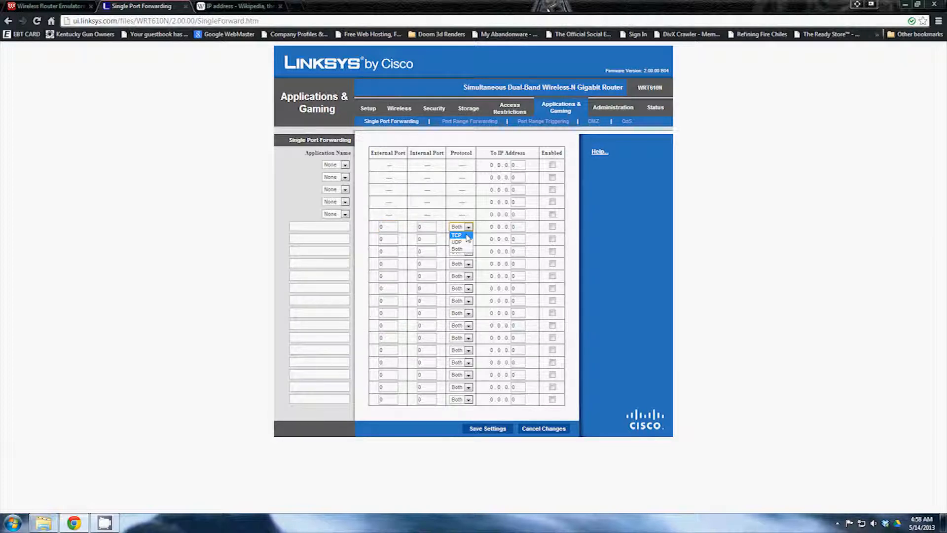
left_click(465, 250)
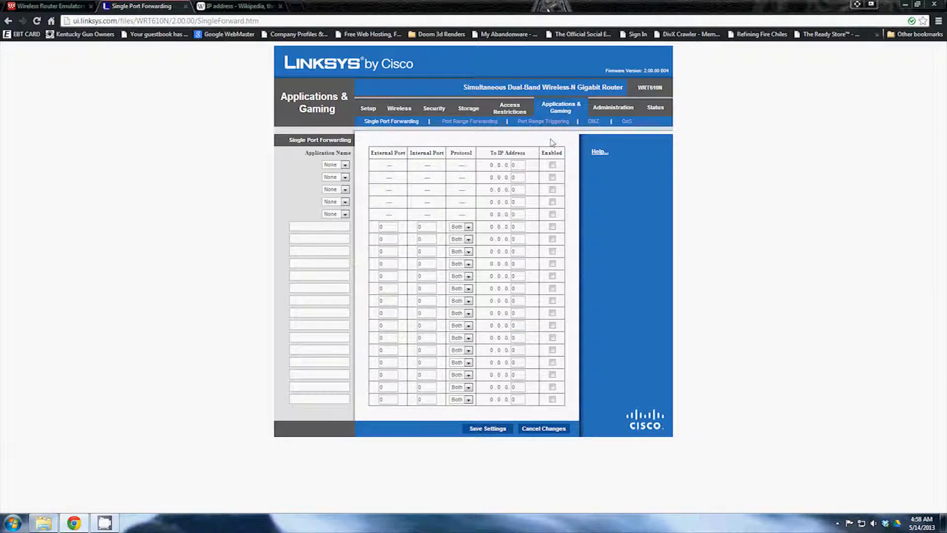
left_click(481, 123)
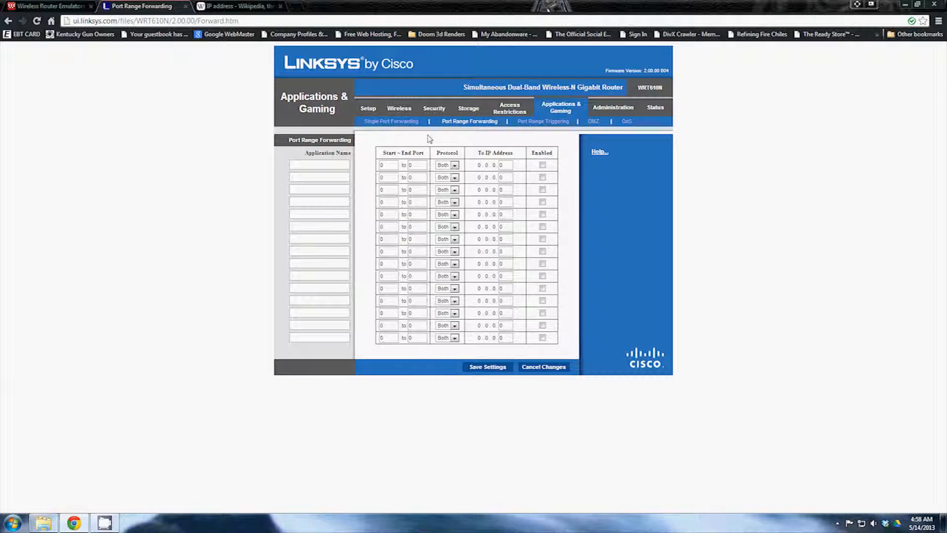
Step through the Port Range Triggering and DMZ pages to QoS, where WMM Support is Enabled
left_click(537, 125)
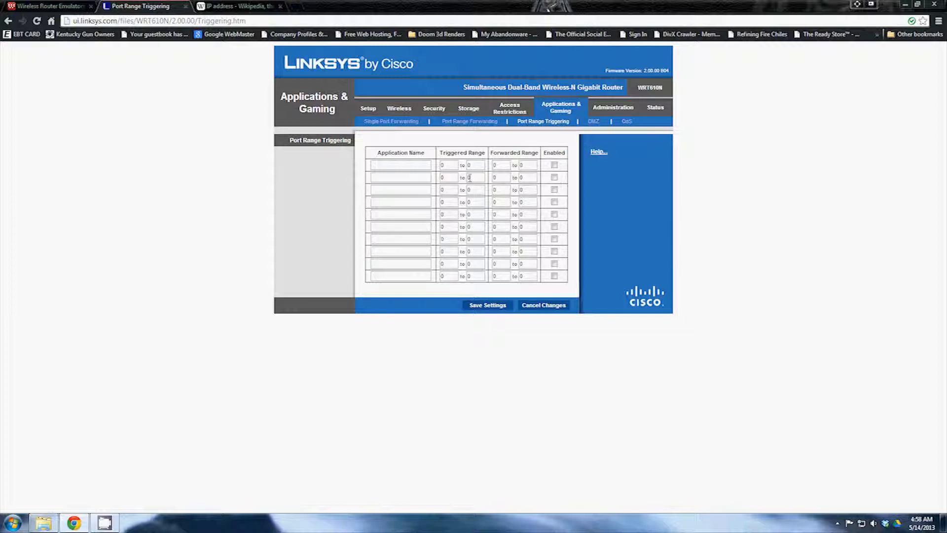
left_click(589, 122)
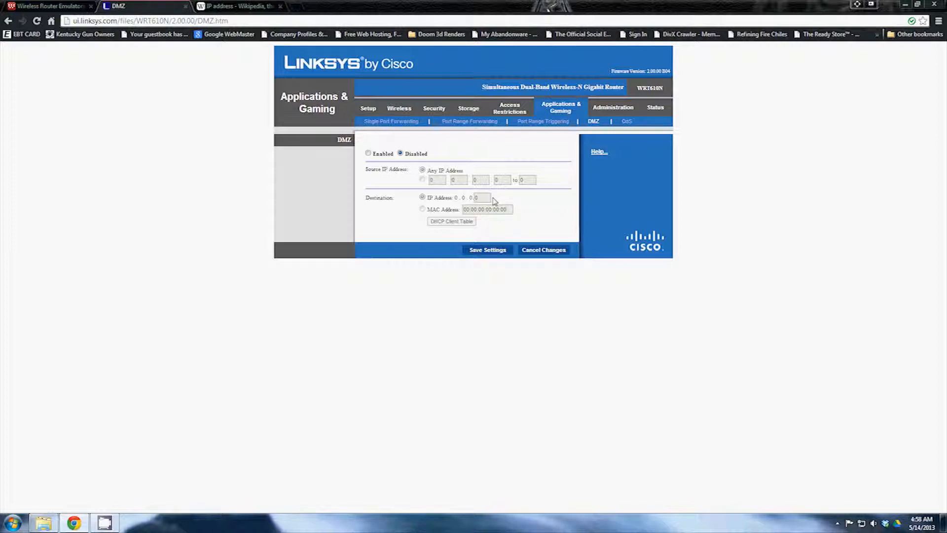
left_click(627, 122)
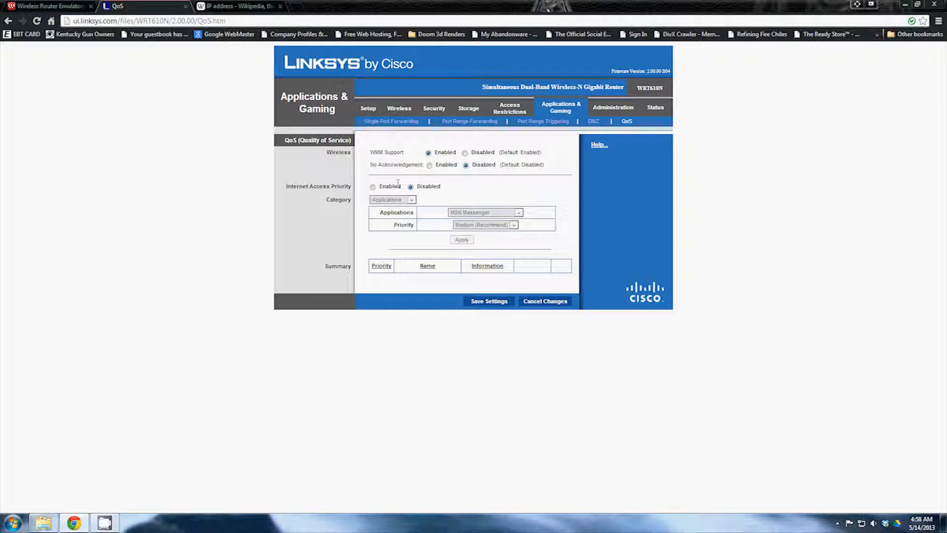
Enable QoS Internet Access Priority for MSN Messenger at Medium (Recommend), then go to Administration
left_click(372, 188)
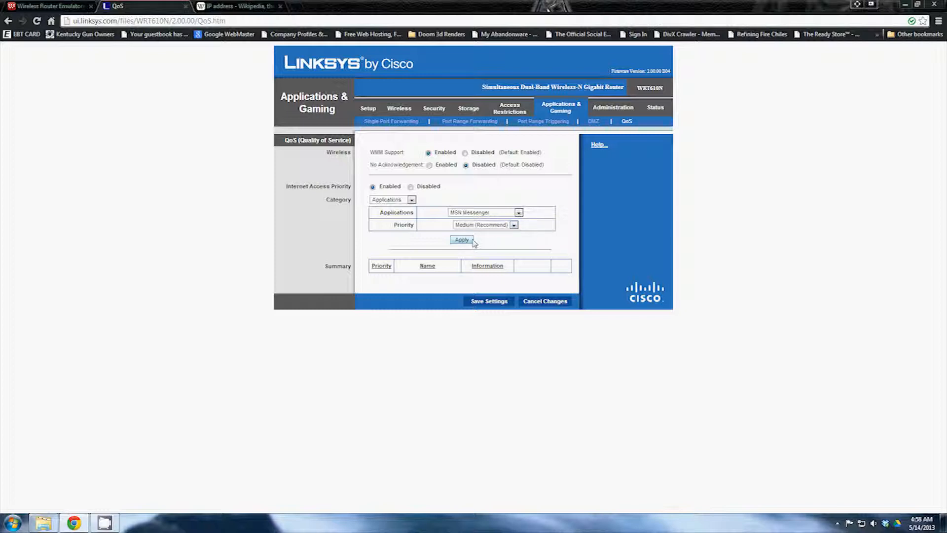
left_click(518, 214)
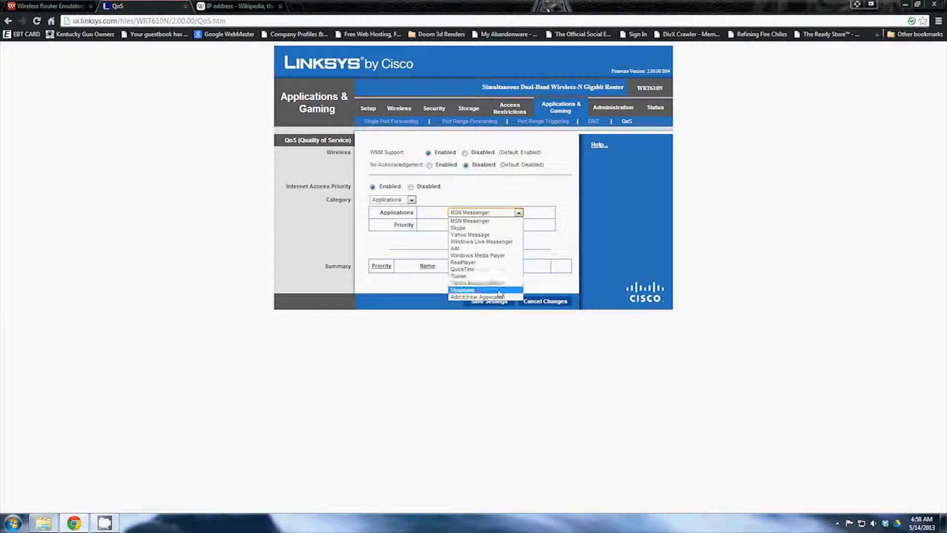
left_click(461, 221)
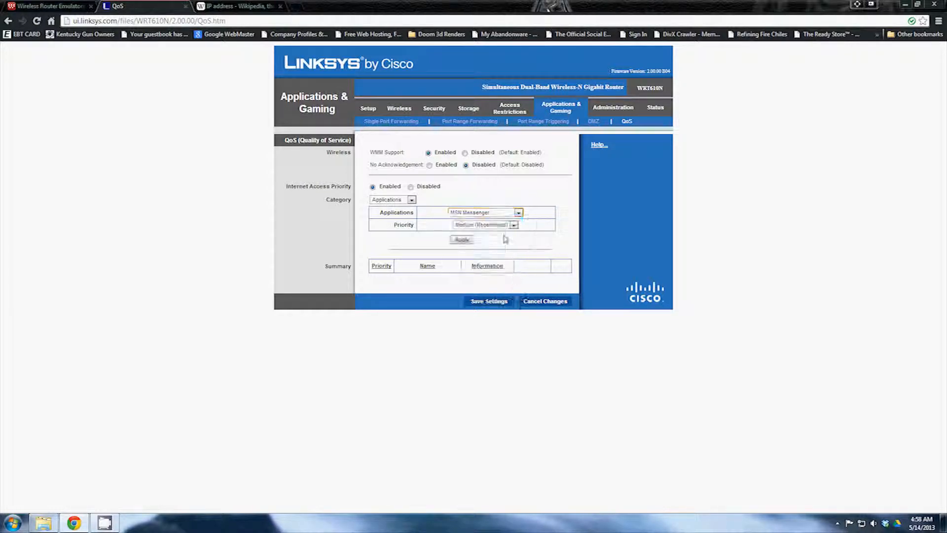
left_click(513, 226)
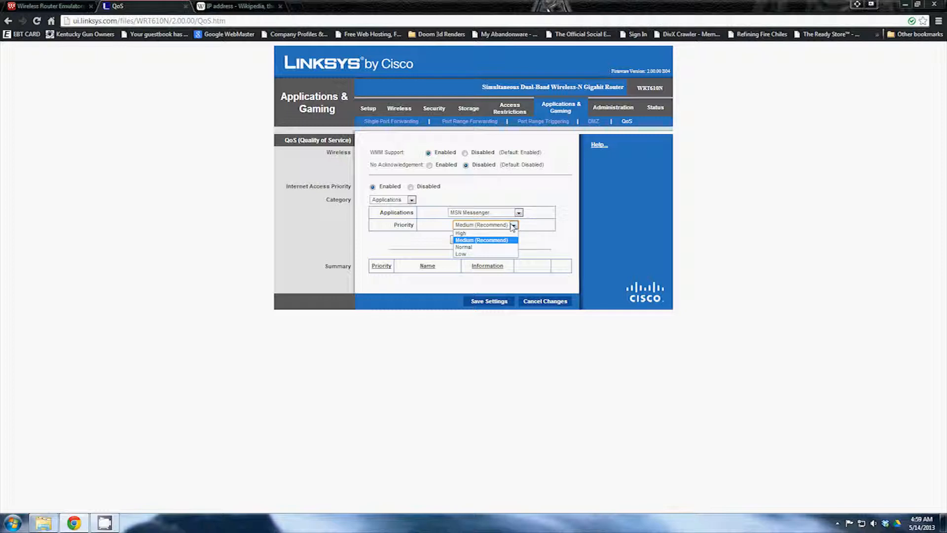
left_click(527, 229)
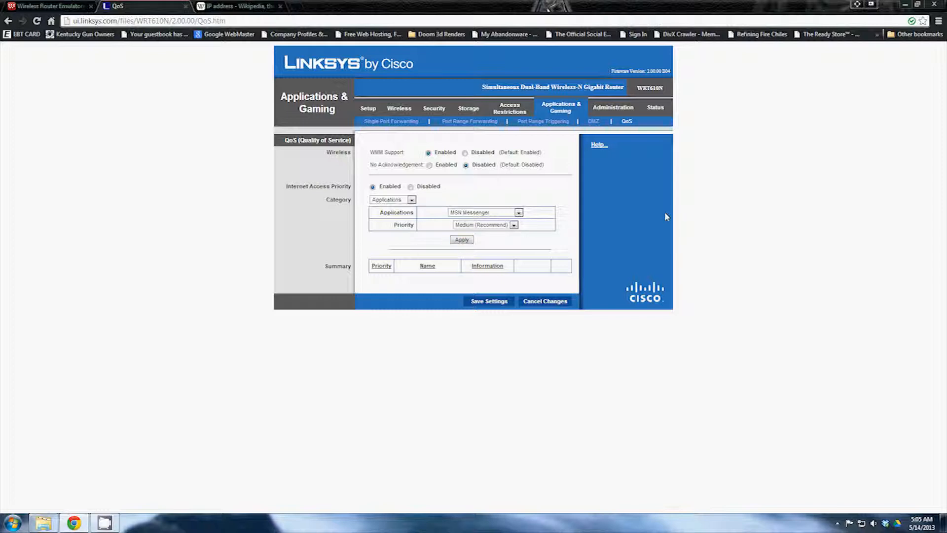
left_click(624, 116)
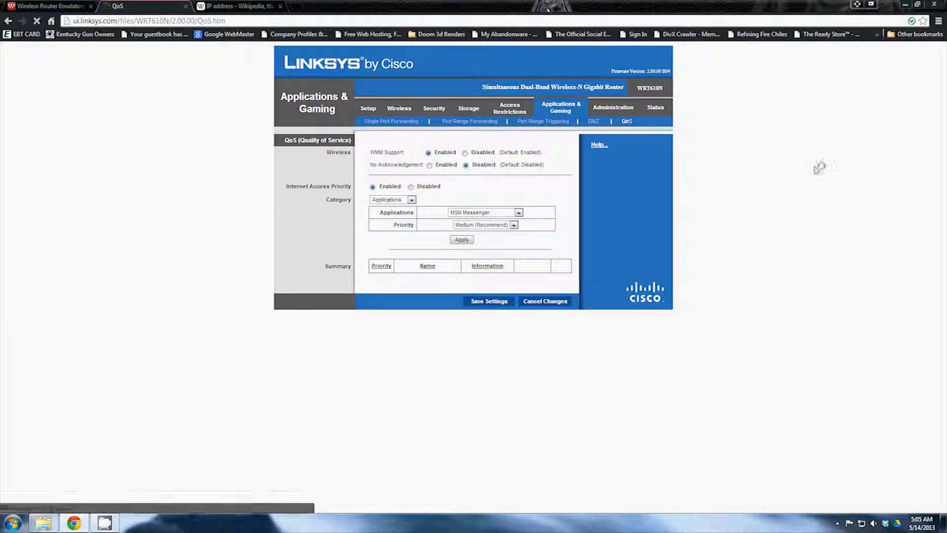
Select the router password and confirm fields, then view the Log page with logging Disabled
left_click(368, 108)
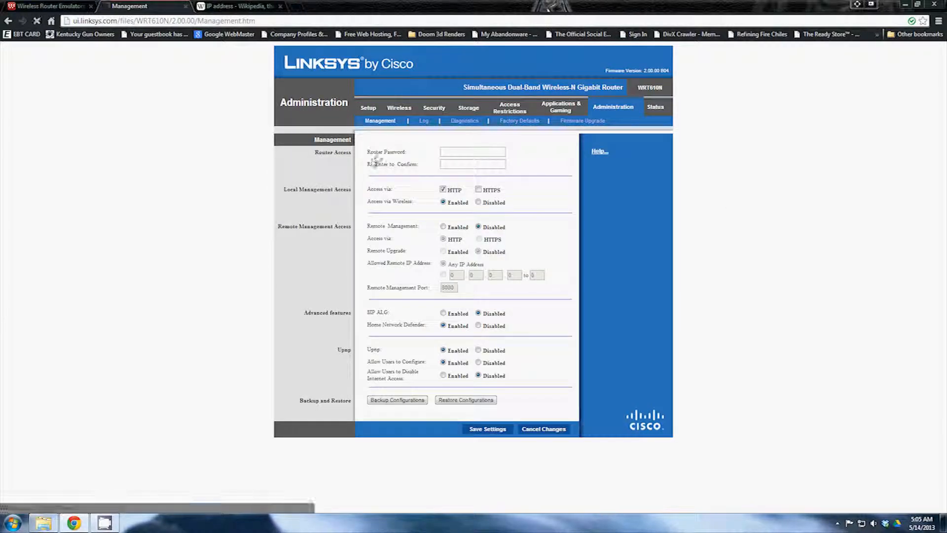
left_click(454, 154)
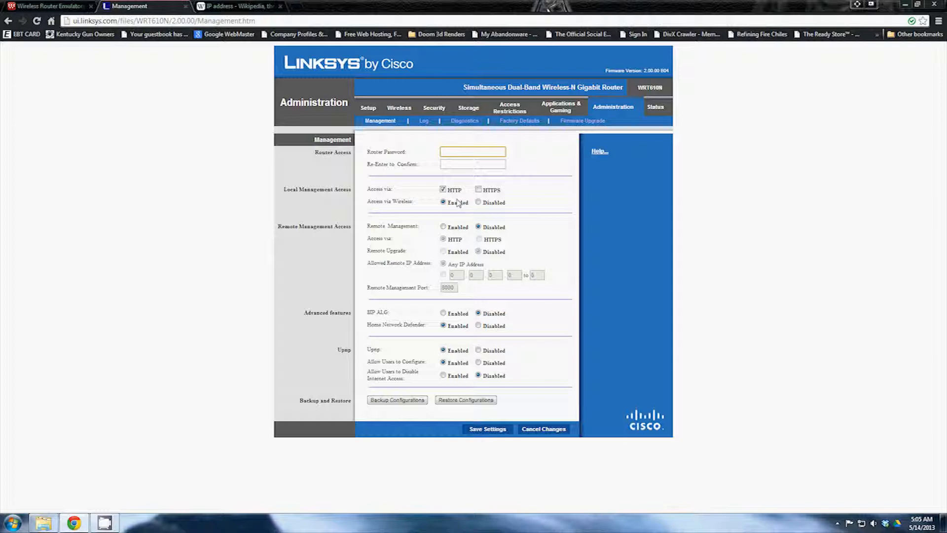
left_click(490, 165)
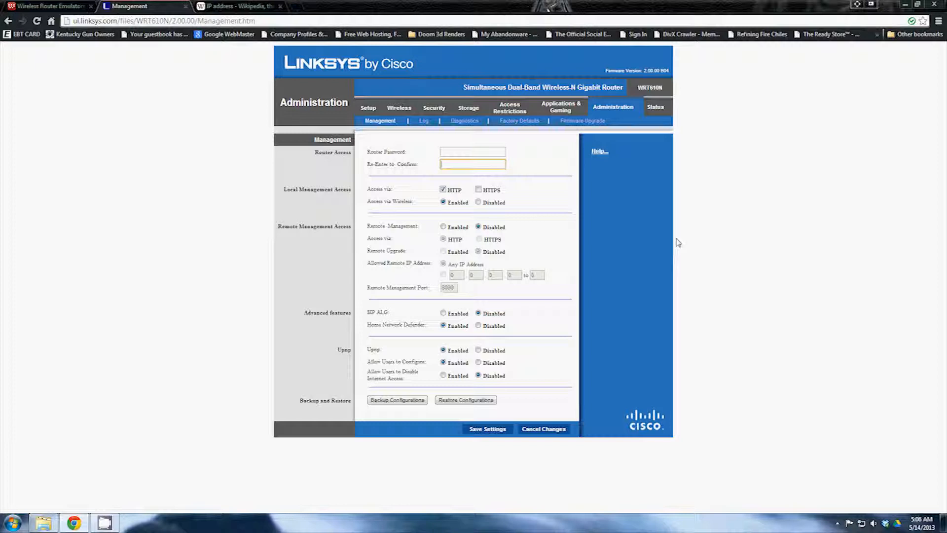
left_click(425, 122)
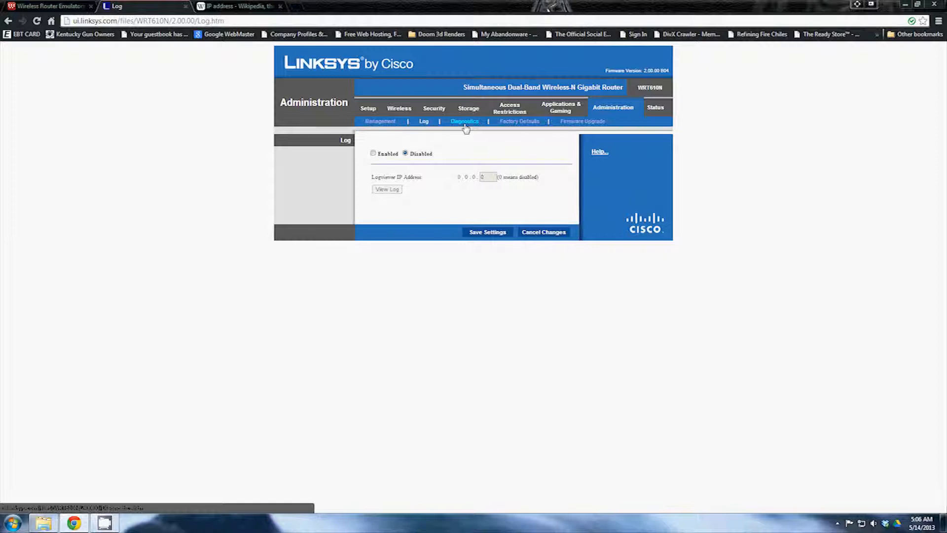
View the Administration Diagnostics page, then the Factory Defaults reset page
left_click(465, 123)
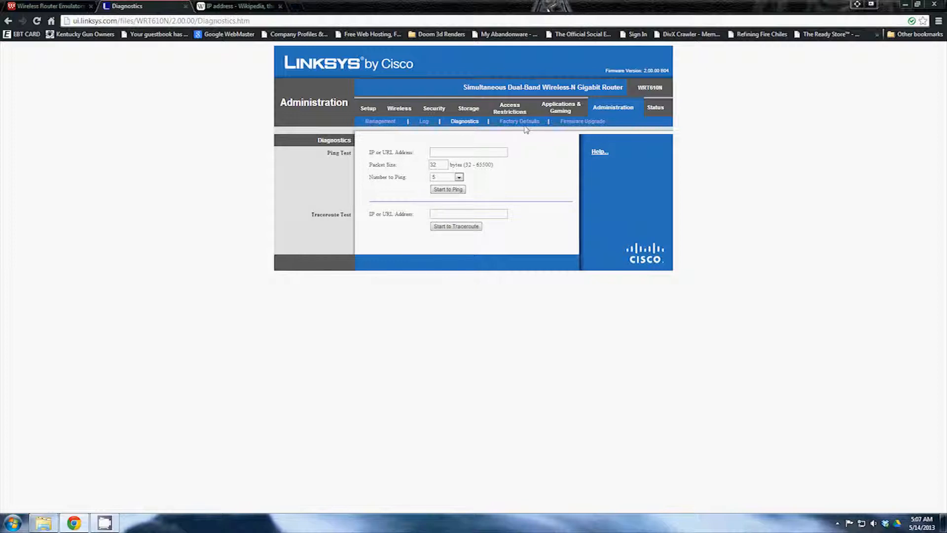
left_click(527, 122)
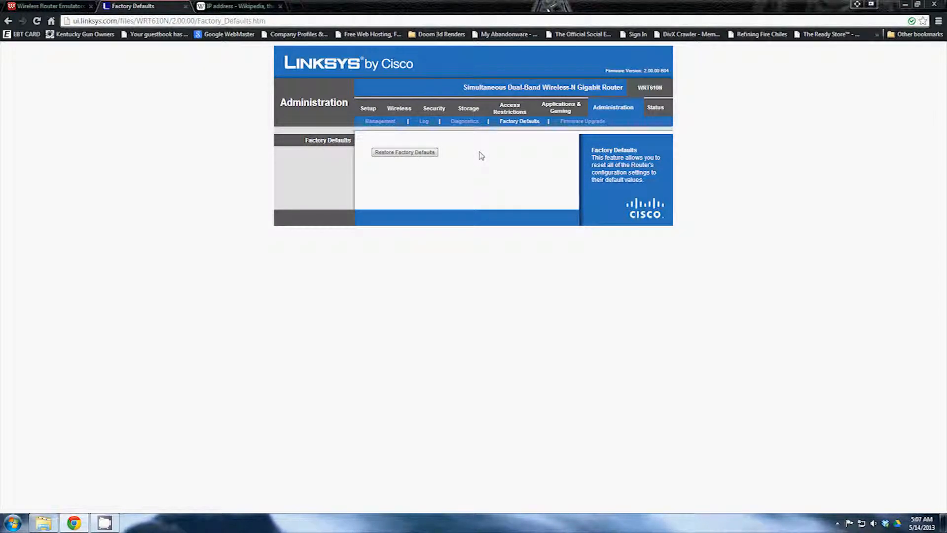
Check Firmware Upgrade, then view router status: firmware 2.00.00 B04, PPPoE, IP 0.0.0.0
left_click(604, 122)
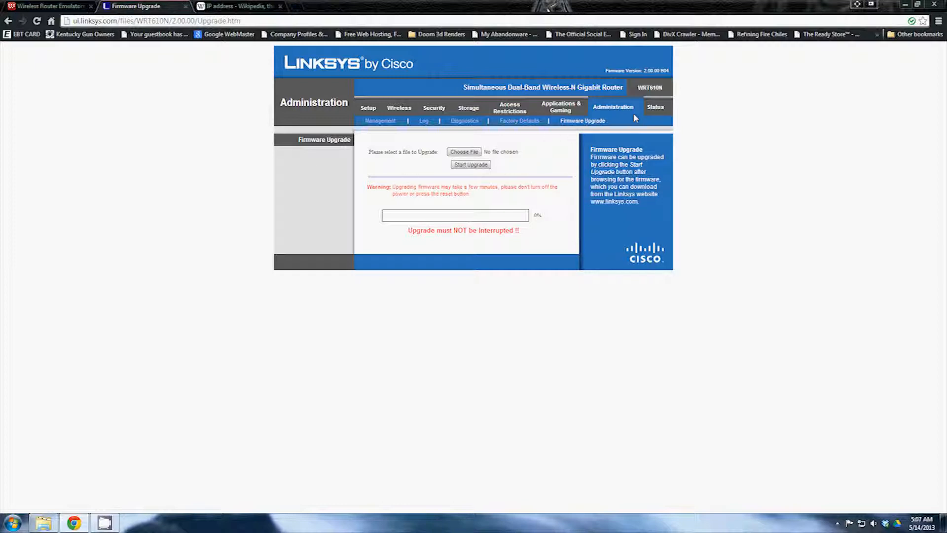
left_click(656, 108)
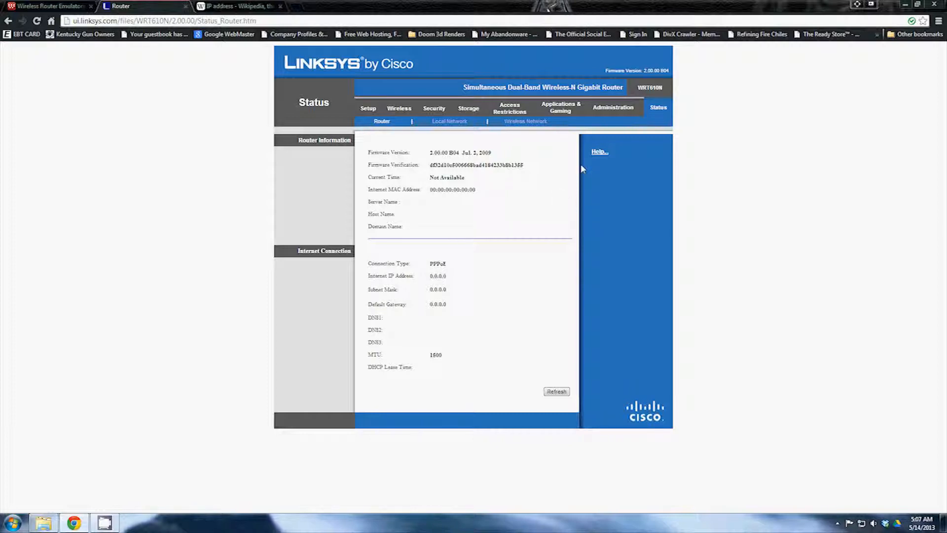
Scroll through Basic Setup (PPPoE, router IP 0.0.0.0), then go back to the emulators list
left_click(368, 110)
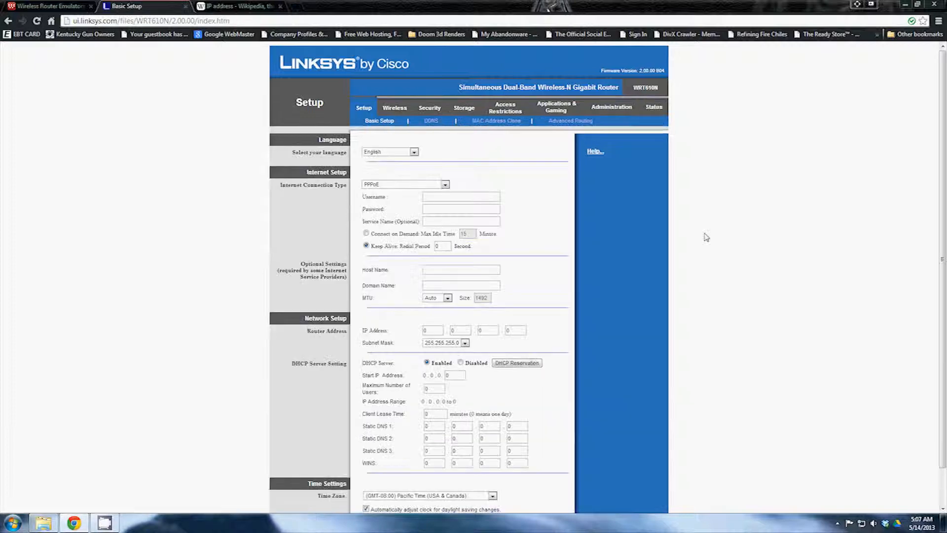
scroll(691, 296, "down", 1)
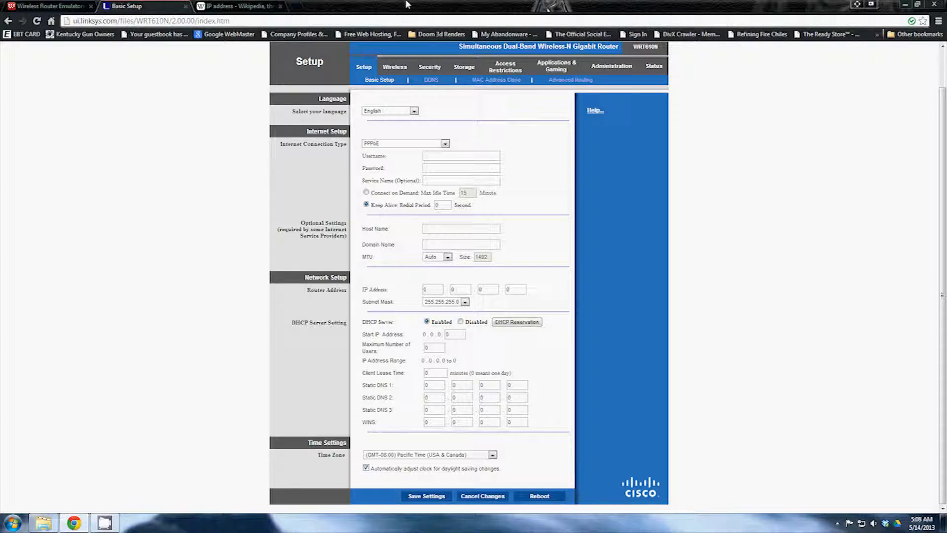
left_click(49, 6)
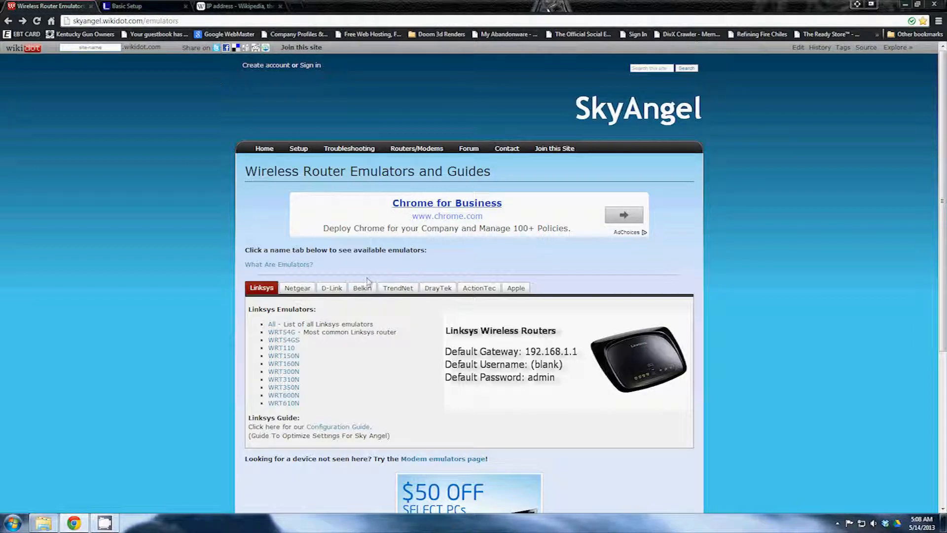
Open the D-Link WBR 2310 emulator in a new tab and switch to it
left_click(340, 295)
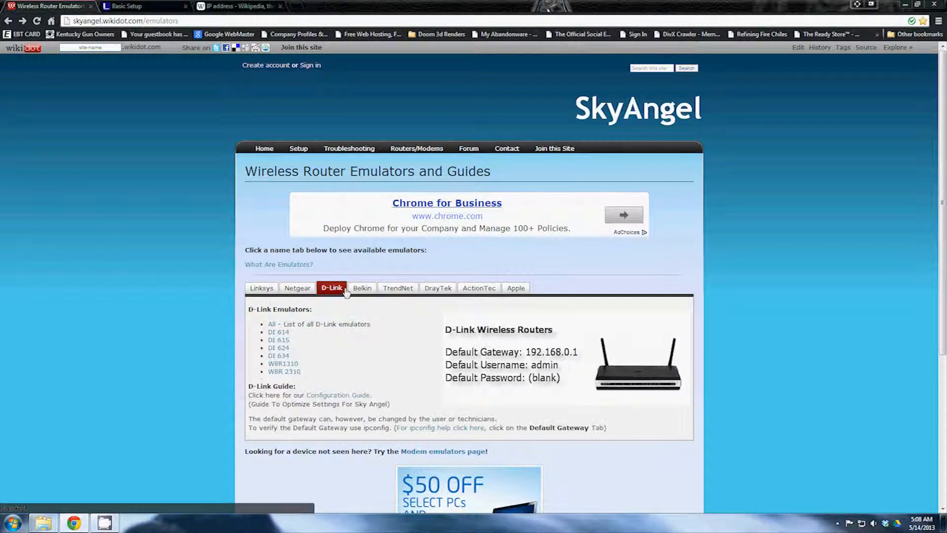
right_click(272, 362)
left_click(307, 369)
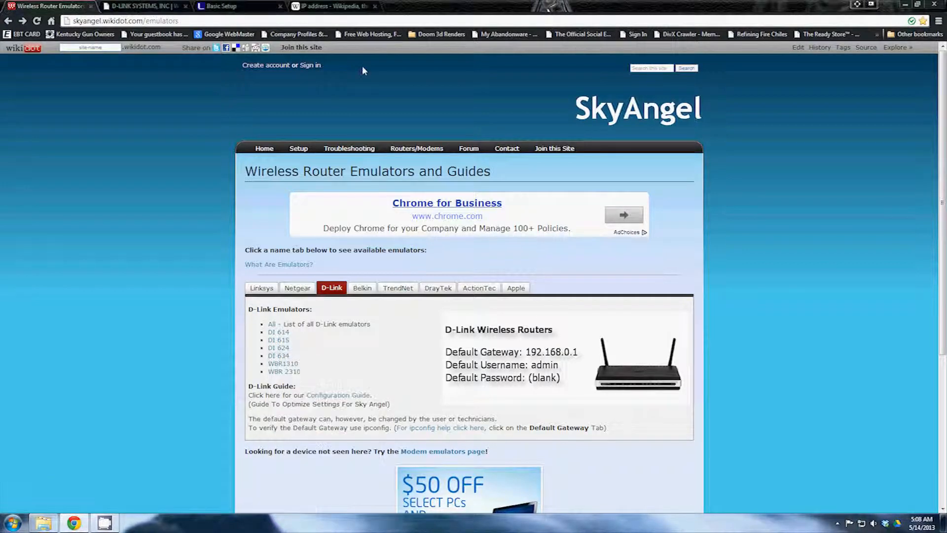
left_click(140, 6)
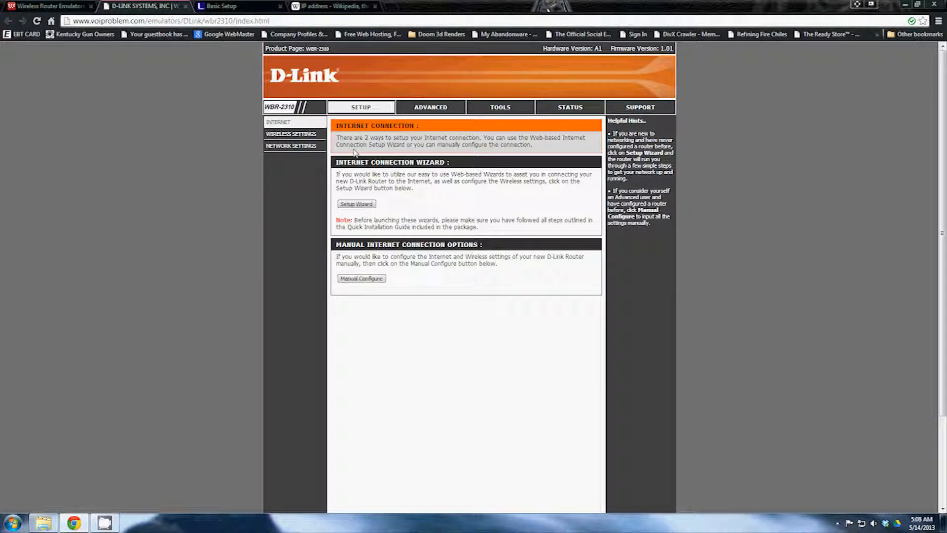
Tour the WBR 2310's Setup, Advanced virtual server, Tools, Status and Support pages, then close its tab
left_click(289, 134)
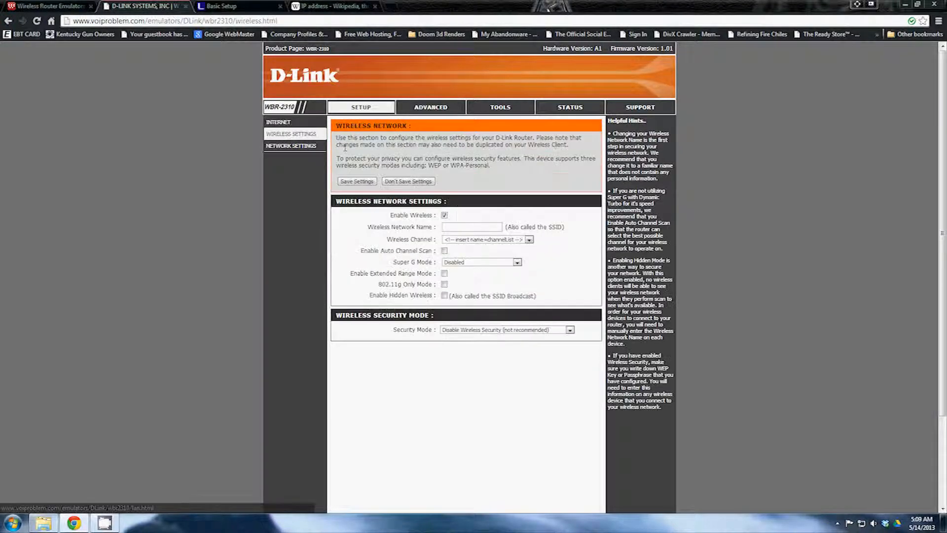
left_click(291, 146)
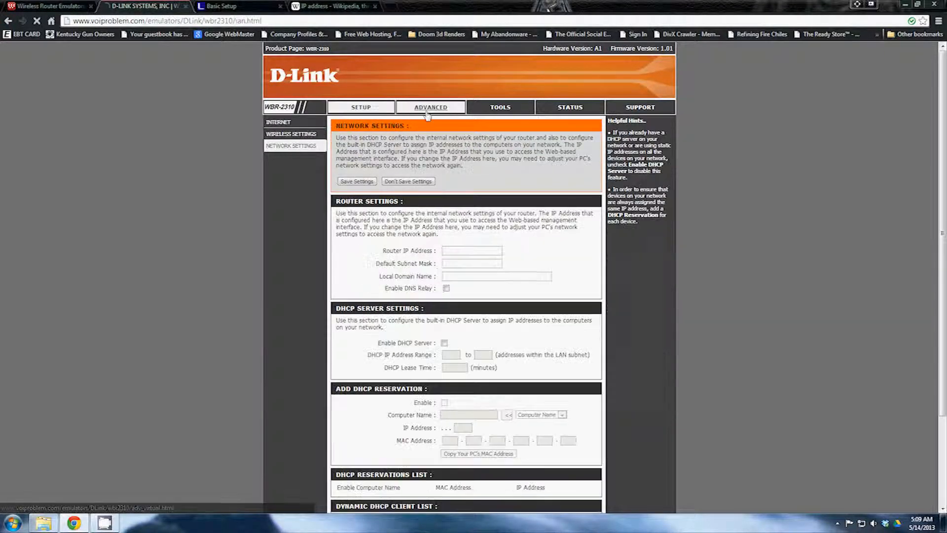
left_click(427, 113)
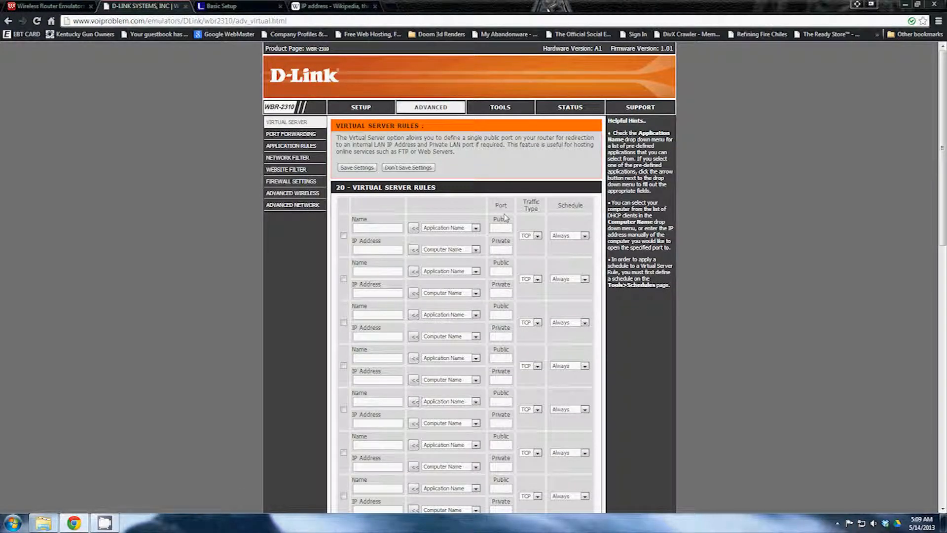
scroll(442, 257, "down", 3)
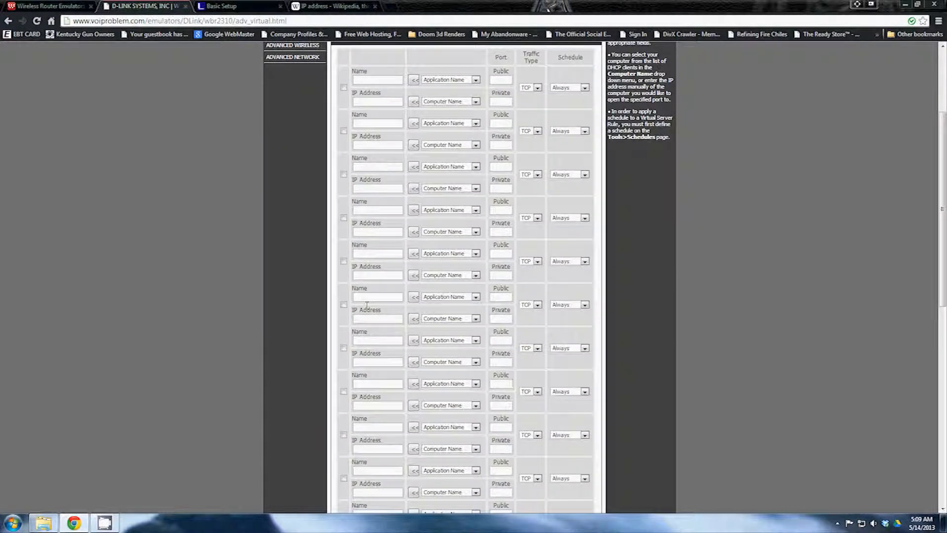
scroll(458, 199, "up", 3)
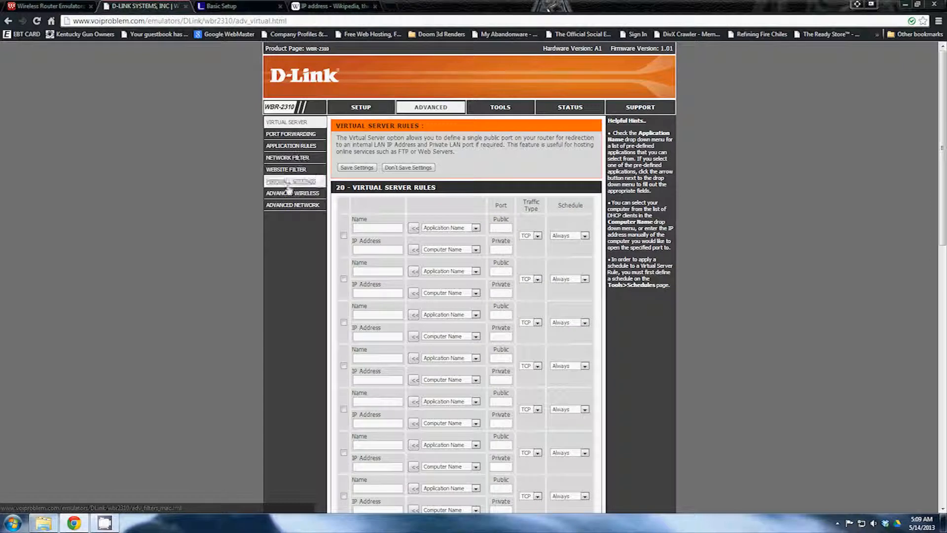
left_click(500, 107)
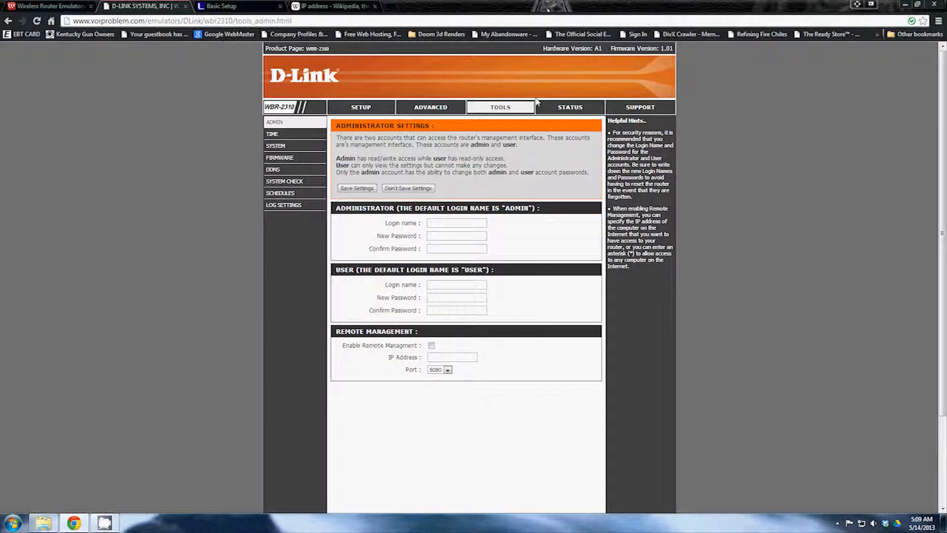
left_click(572, 107)
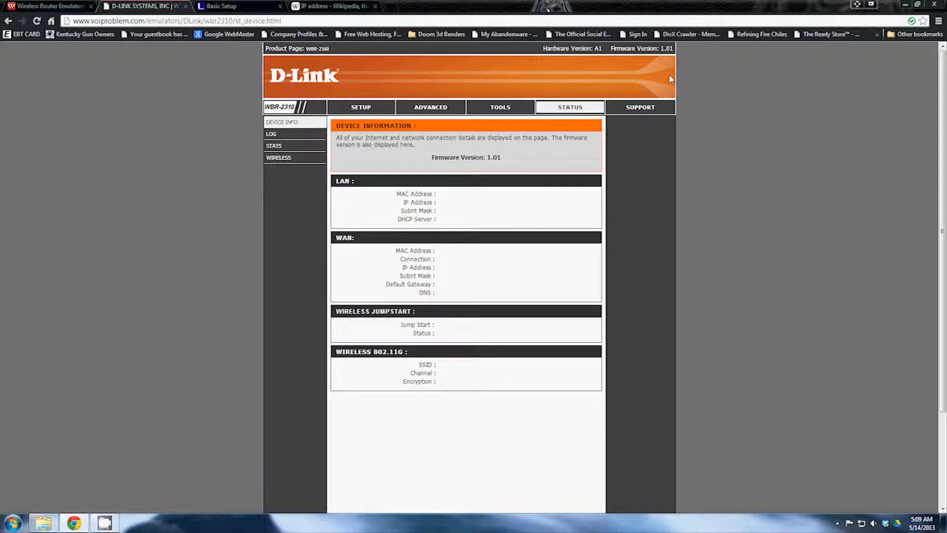
left_click(648, 111)
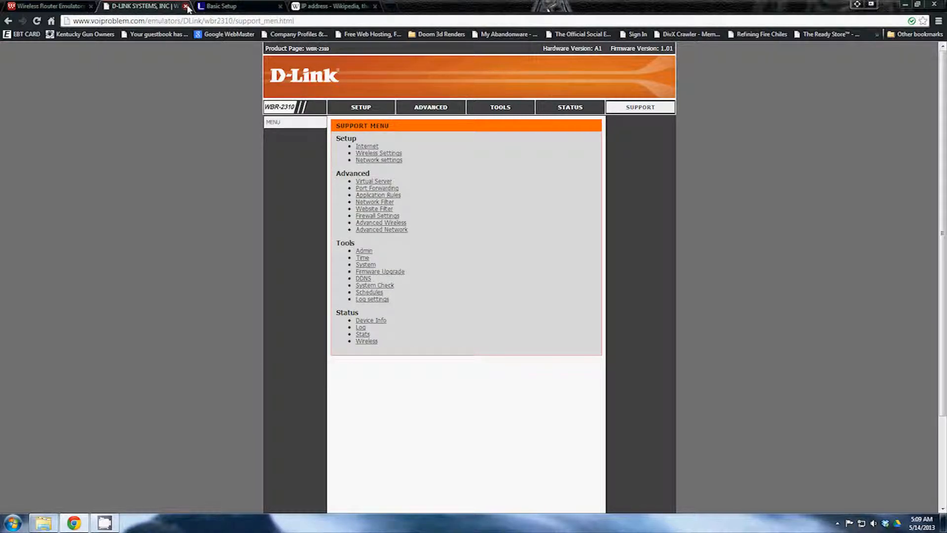
middle_click(165, 4)
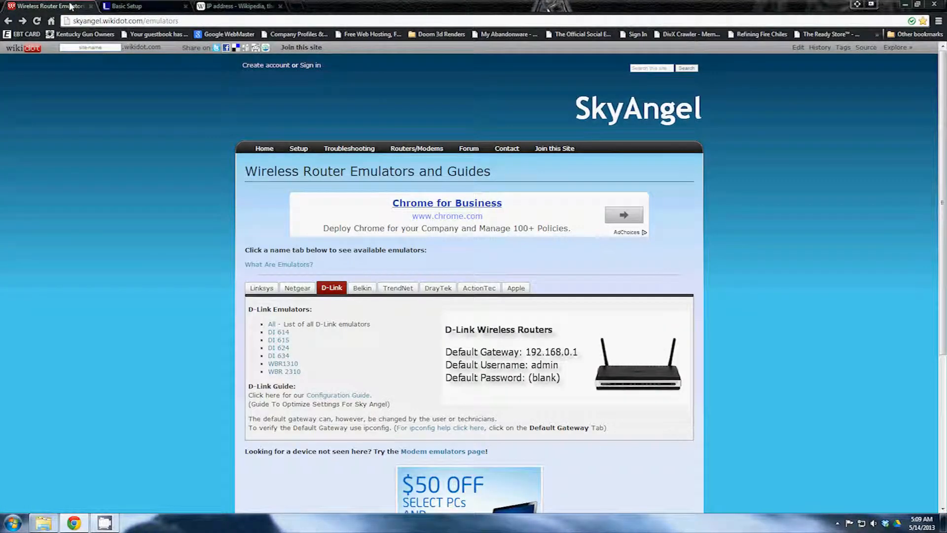
Open the Netgear WNR834B emulator in a new tab and view Wireless Settings, Logs and Block Sites
left_click(297, 288)
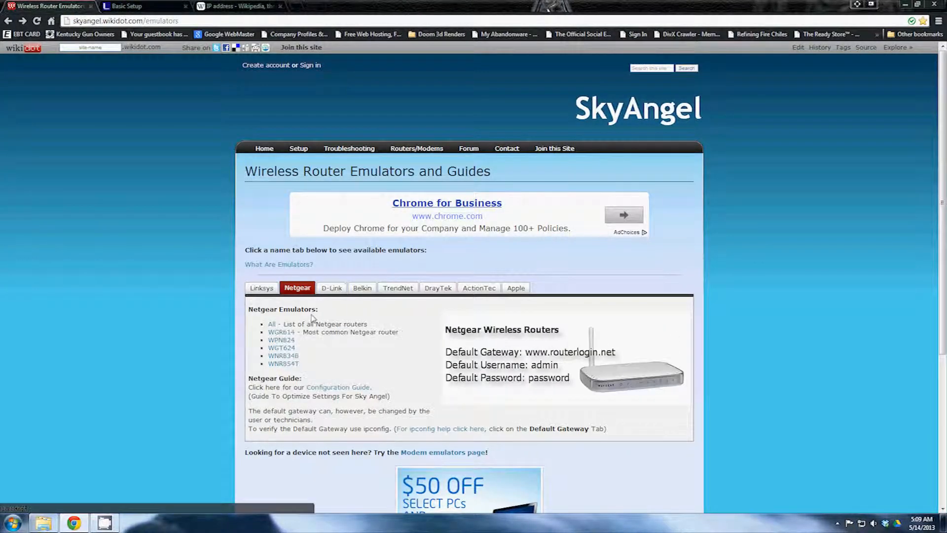
middle_click(282, 357)
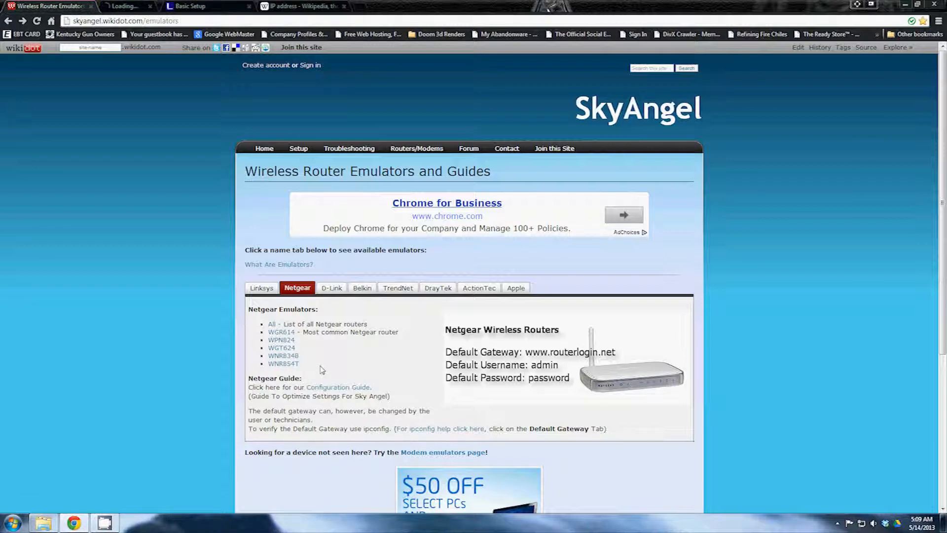
left_click(133, 7)
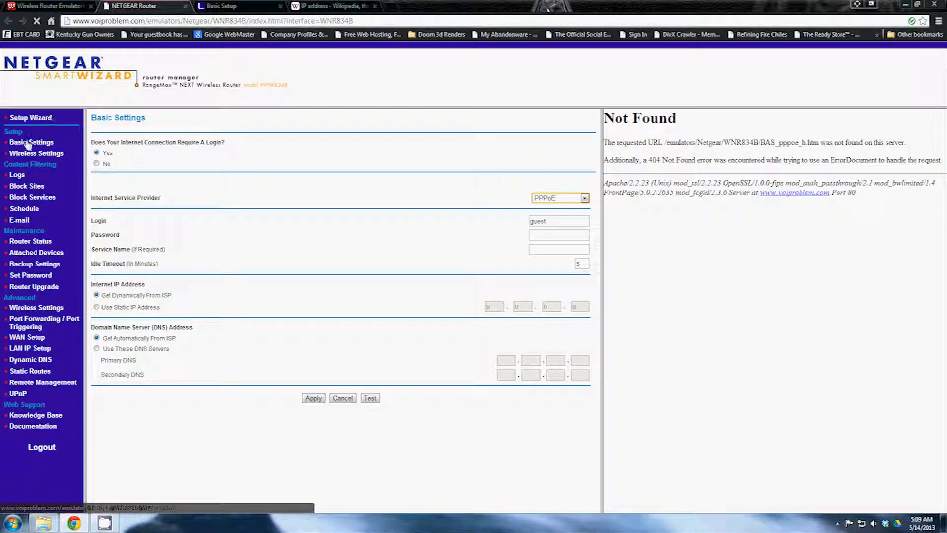
left_click(52, 155)
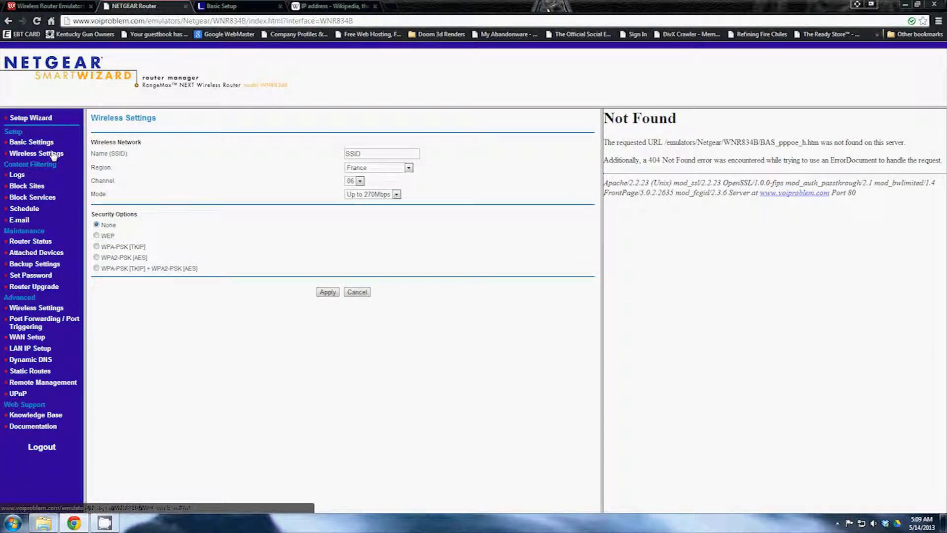
left_click(15, 176)
left_click(43, 187)
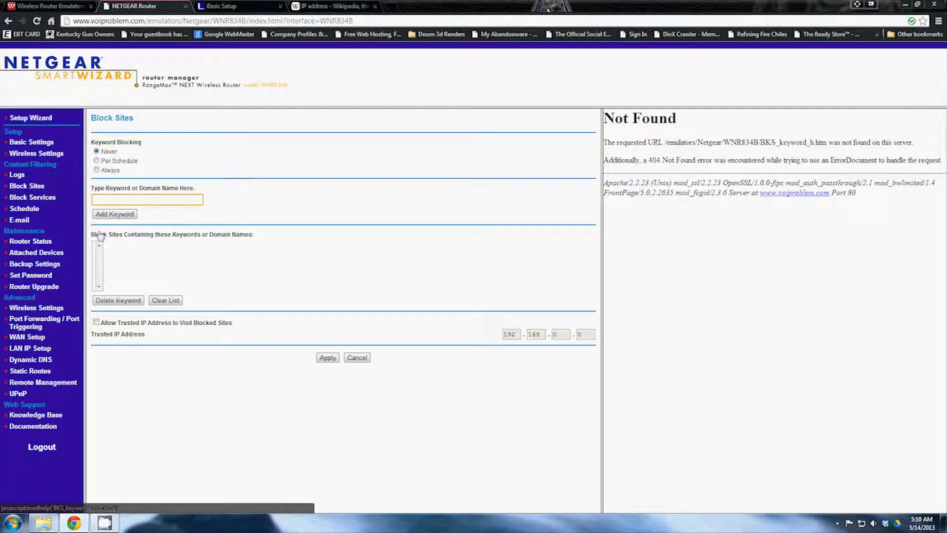
Close the Netgear emulator tab and the Linksys Basic Setup tab, leaving the Wikipedia article
left_click(69, 6)
left_click(123, 6)
left_click(69, 6)
left_click(316, 6)
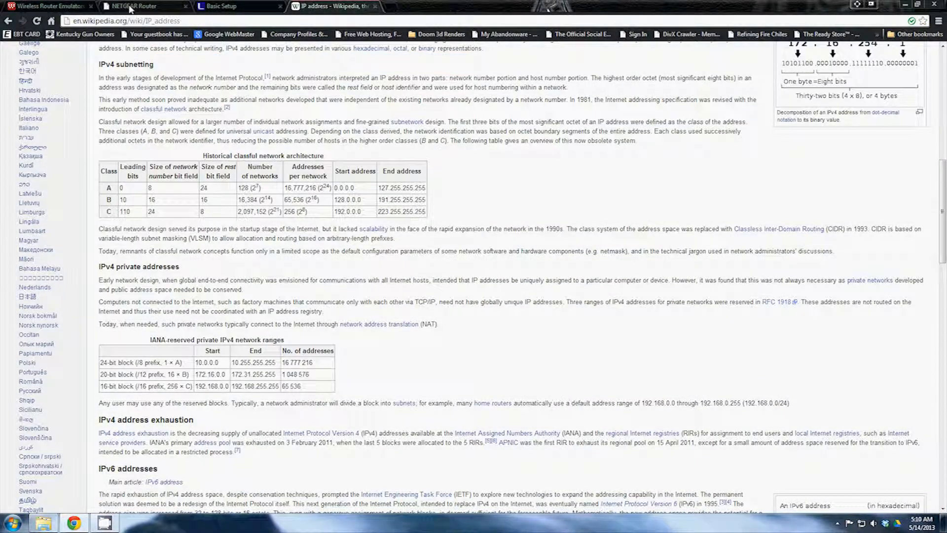
left_click(129, 6)
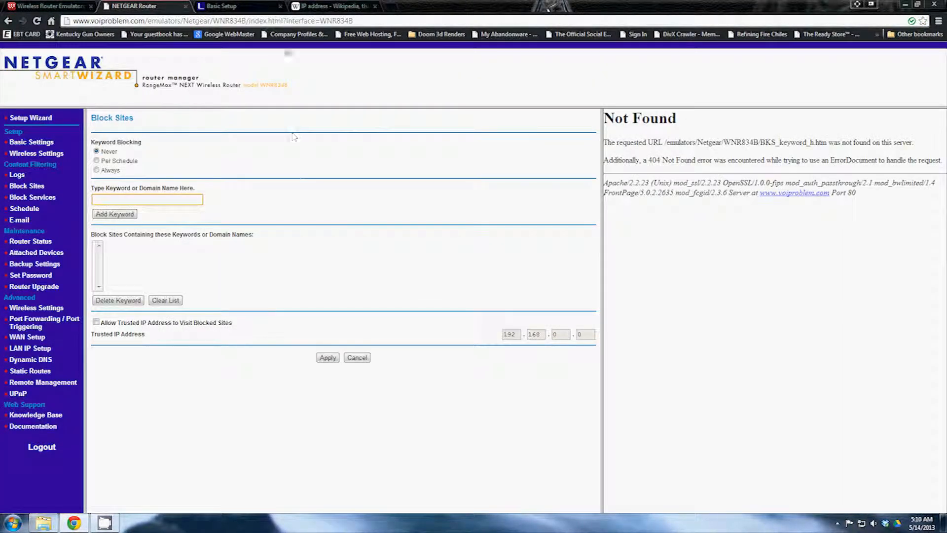
left_click(185, 7)
left_click(184, 6)
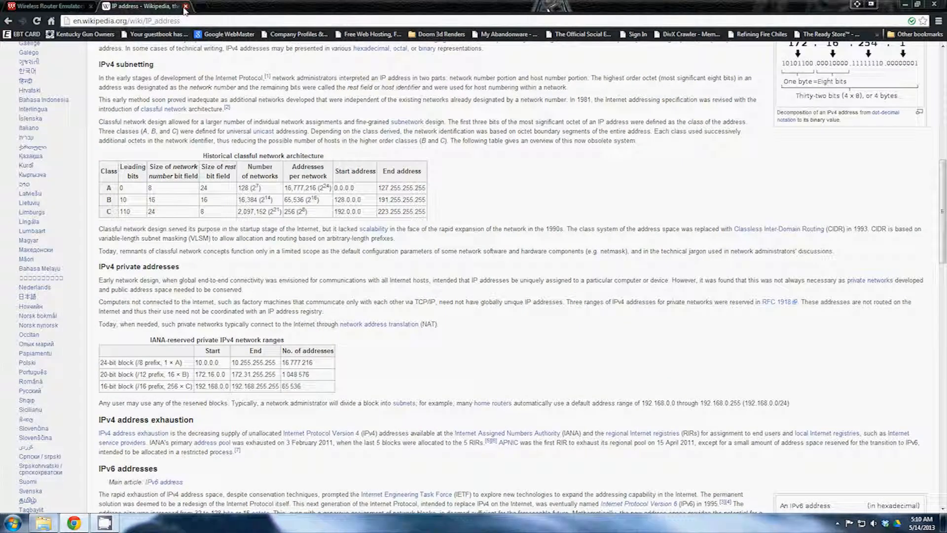
Close the Wikipedia IP address tab and then the Chrome window
left_click(185, 6)
left_click(934, 4)
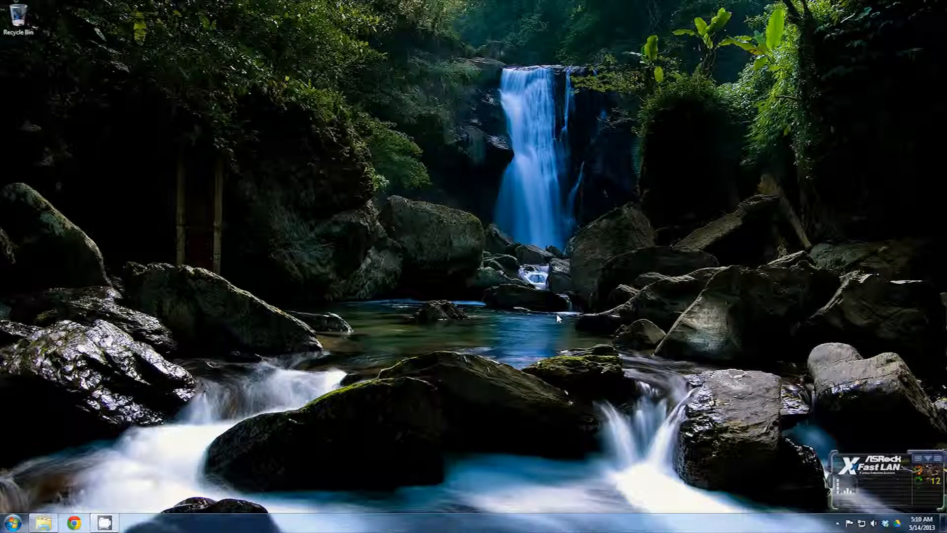